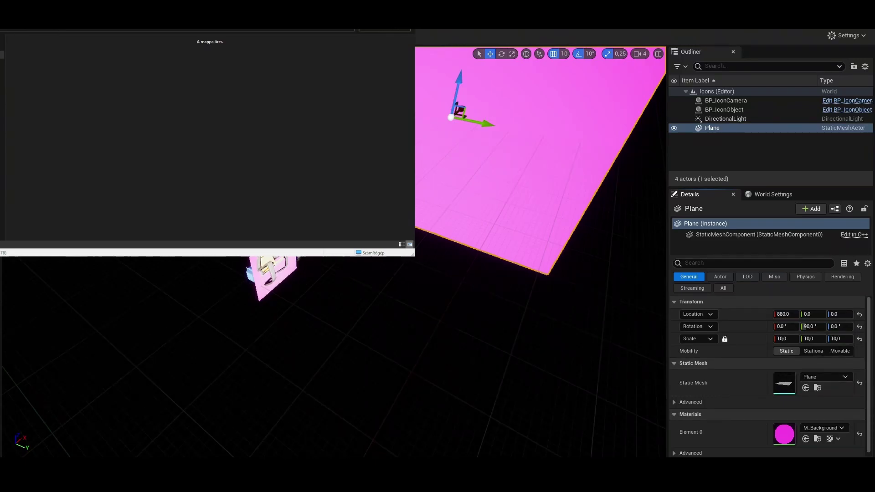
Play the Icons level to export the icon image, and select the resulting icon PNG in the output folder
key("alt+p")
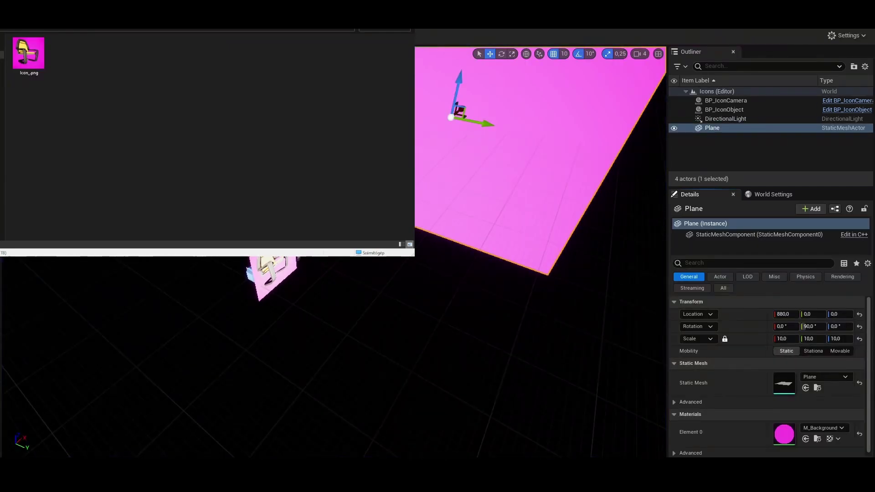
left_click(41, 49)
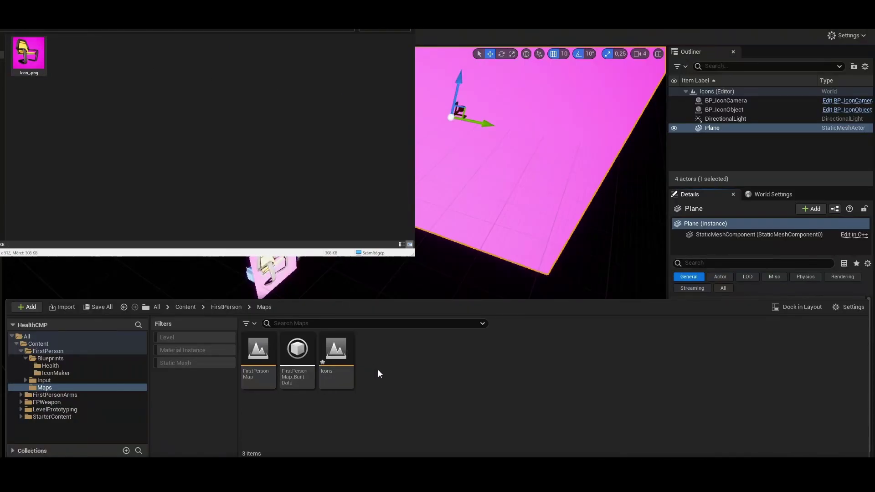
Create a new level named Icons2 in the Maps folder and open it, saving the modified levels
right_click(379, 373)
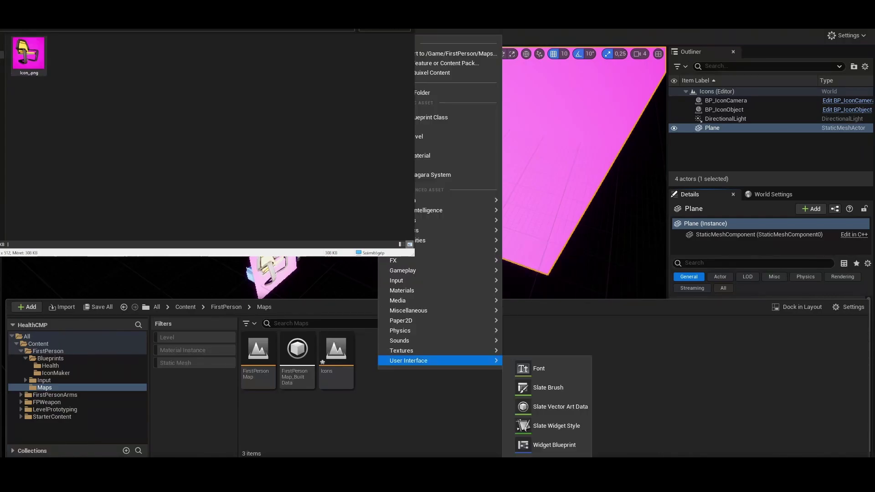
left_click(433, 137)
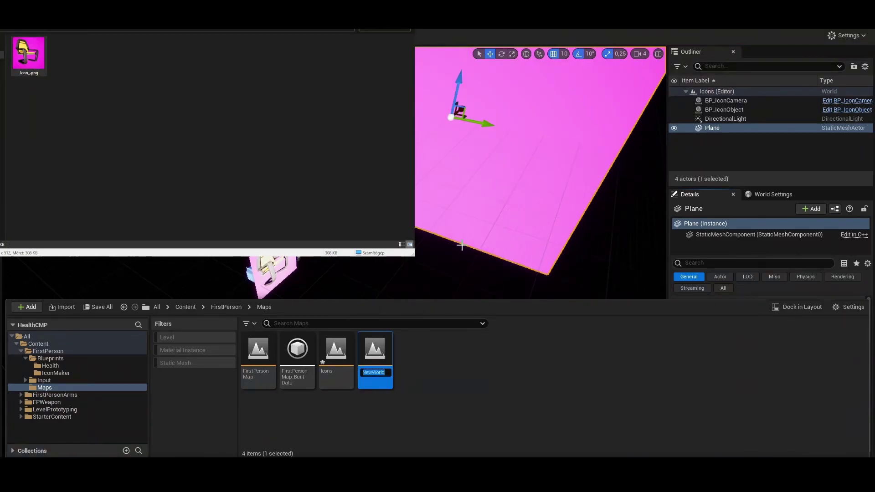
type("Icons2")
key("Return")
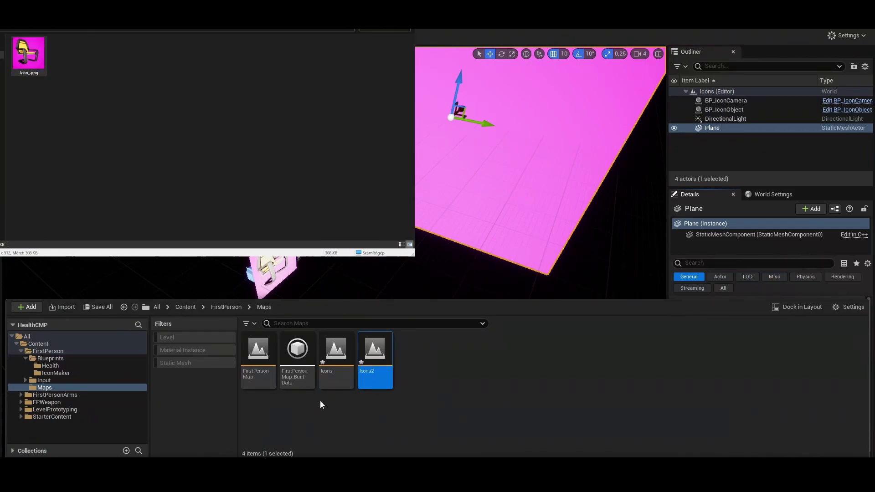
double_click(386, 369)
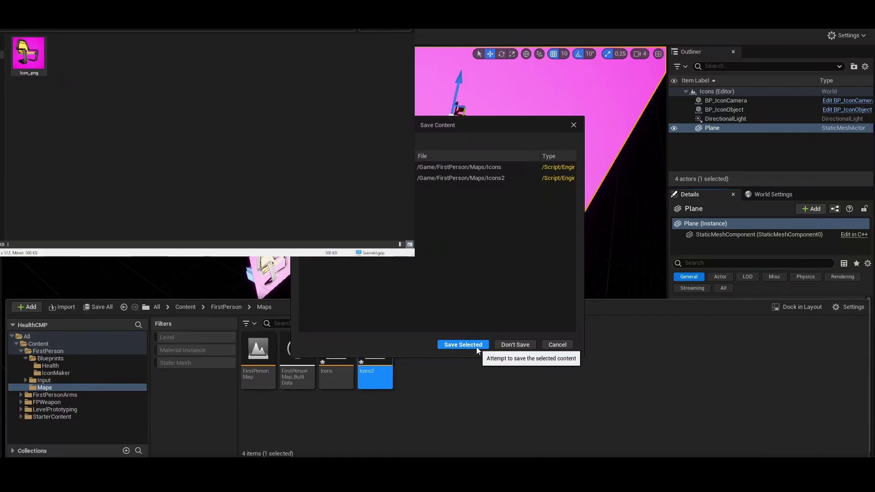
left_click(463, 345)
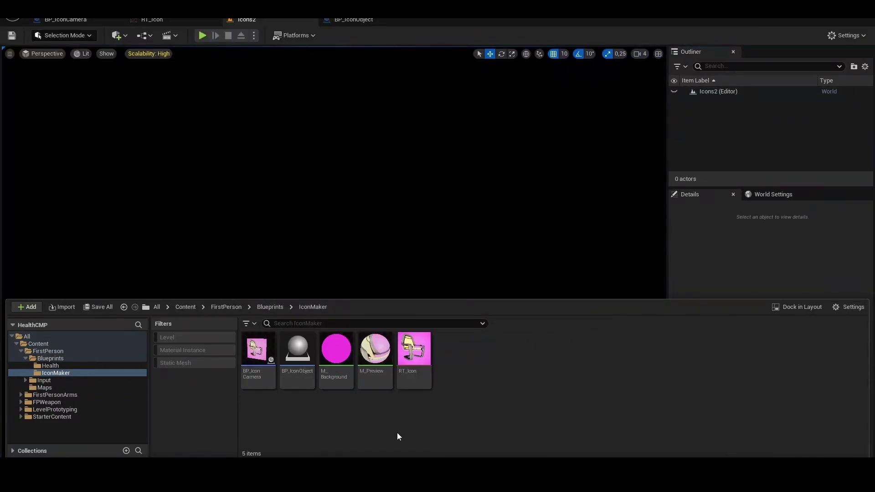
Review the M_Background, M_Preview and RT_Icon assets in the IconMaker folder
left_click(332, 360)
left_click(375, 355, "ctrl")
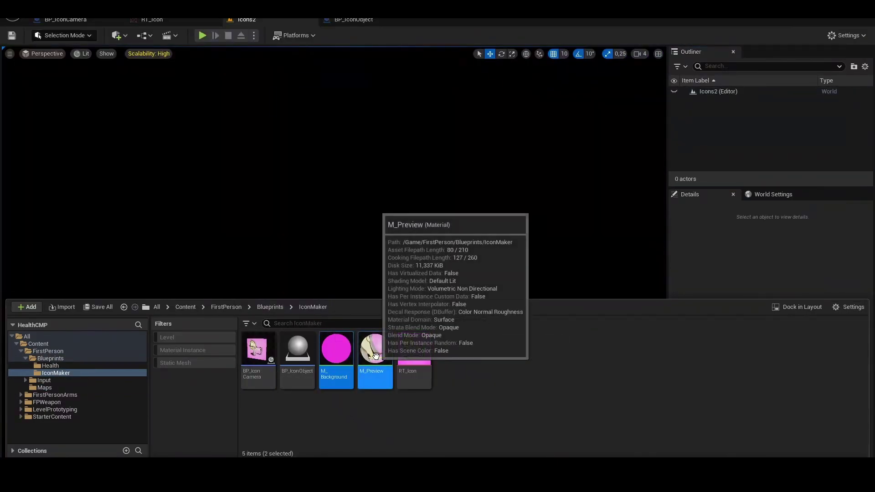
left_click(413, 418)
left_click(429, 372)
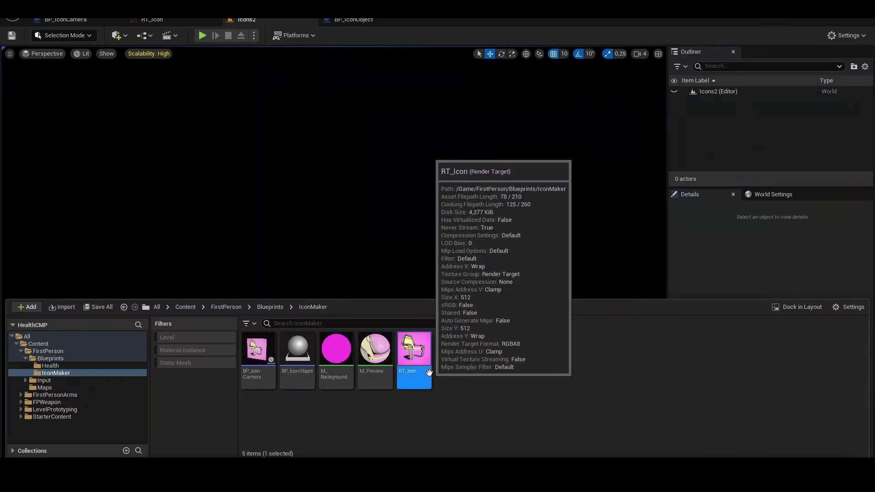
left_click(310, 419)
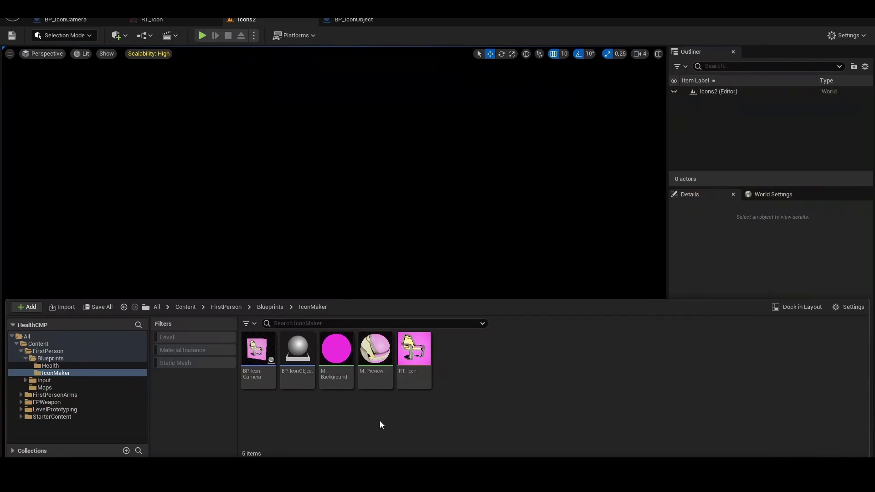
Open the M_Background material in a maximized window and examine its node graph
double_click(337, 369)
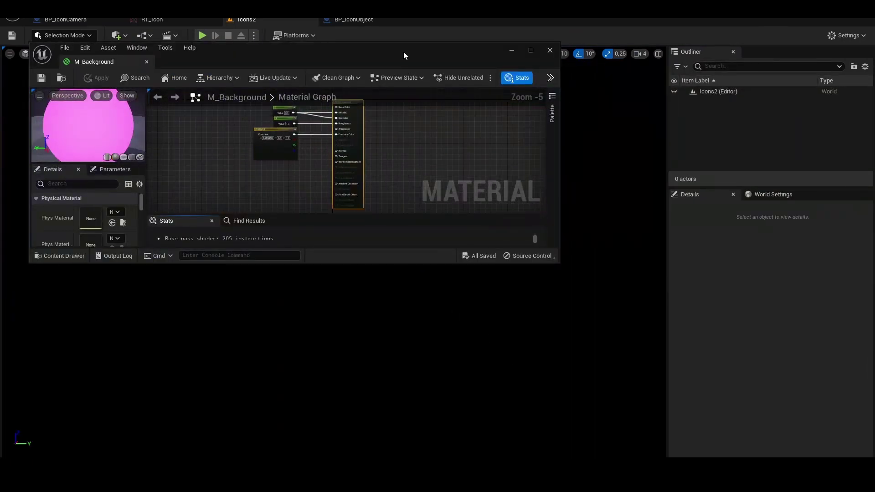
double_click(403, 56)
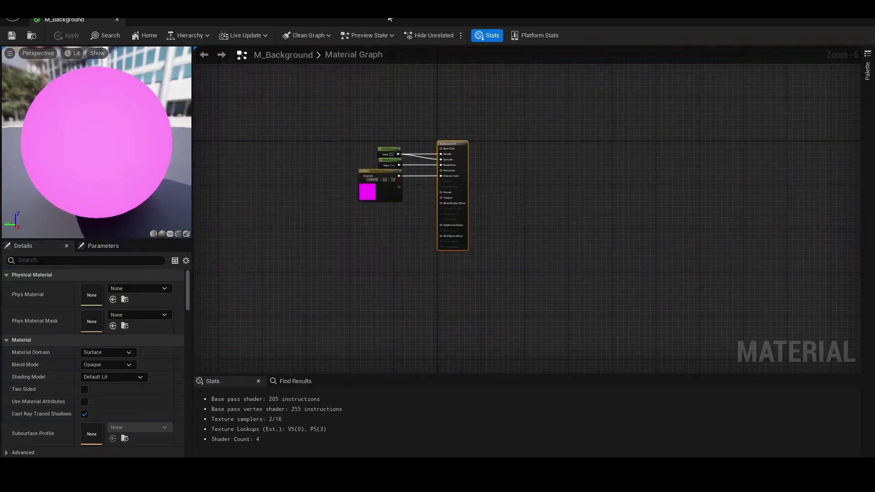
scroll(390, 179, "up", 5)
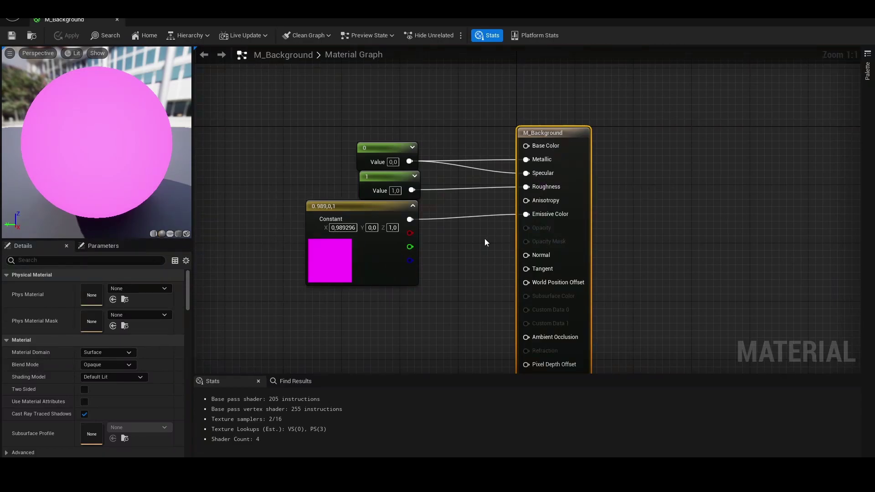
left_click(378, 127)
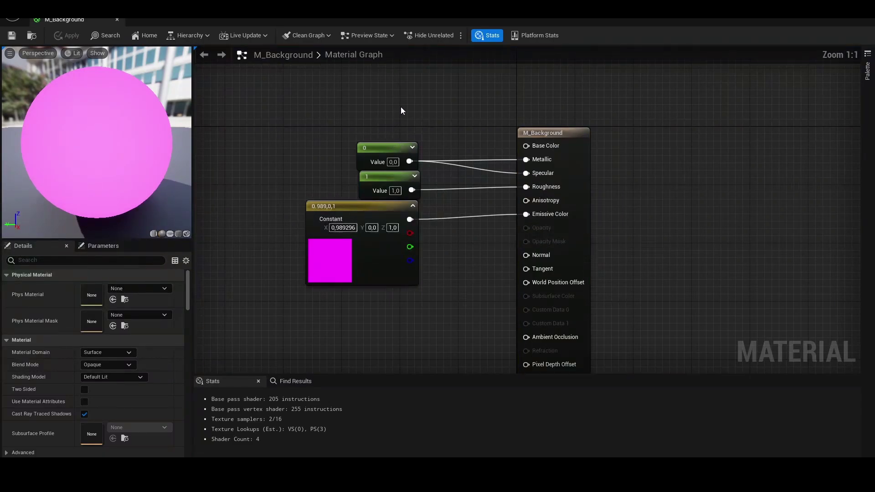
right_click_drag(401, 107, 391, 168)
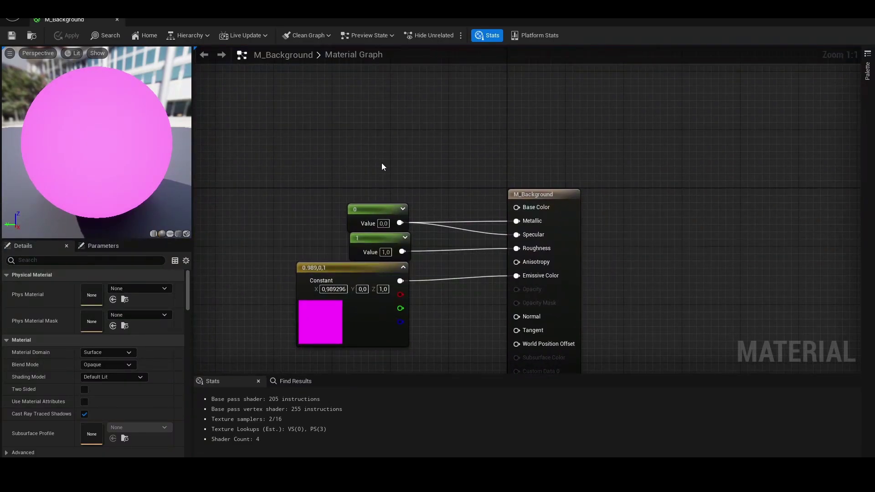
Add a Constant node with value 0 above the existing ones and connect it to Metallic and Specular
left_click(364, 176)
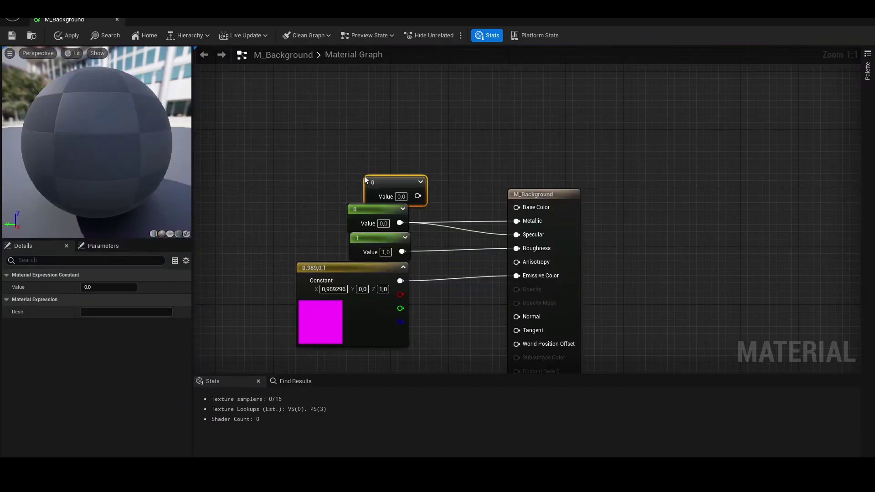
left_click_drag(396, 179, 379, 163)
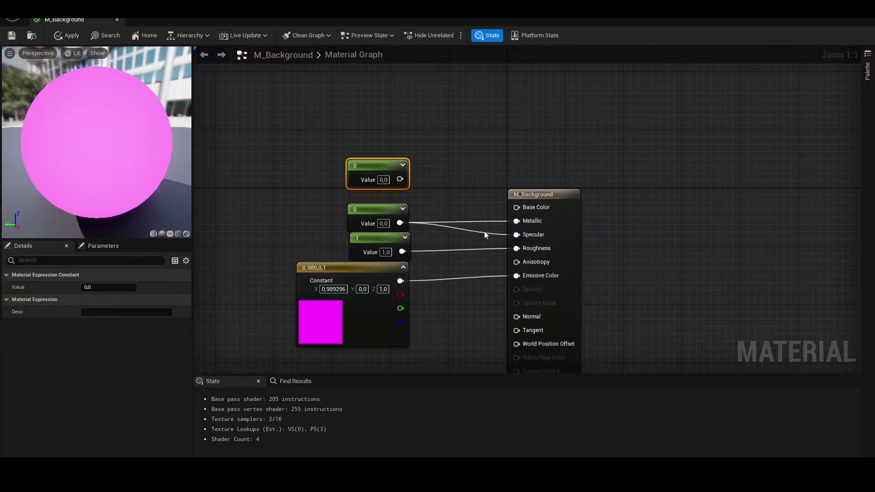
left_click_drag(400, 178, 518, 221)
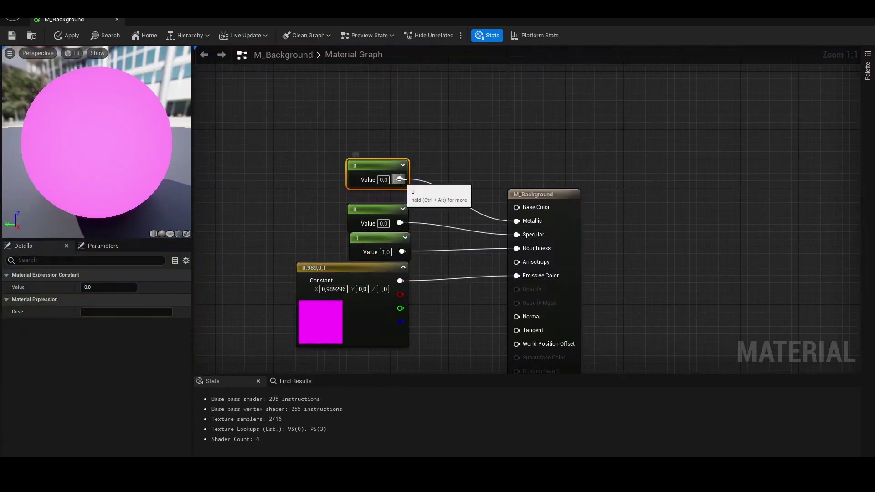
left_click_drag(400, 178, 516, 234)
Try adding another Constant node with value 1 beside the existing constants, and delete it
left_click(389, 246)
left_click(265, 189)
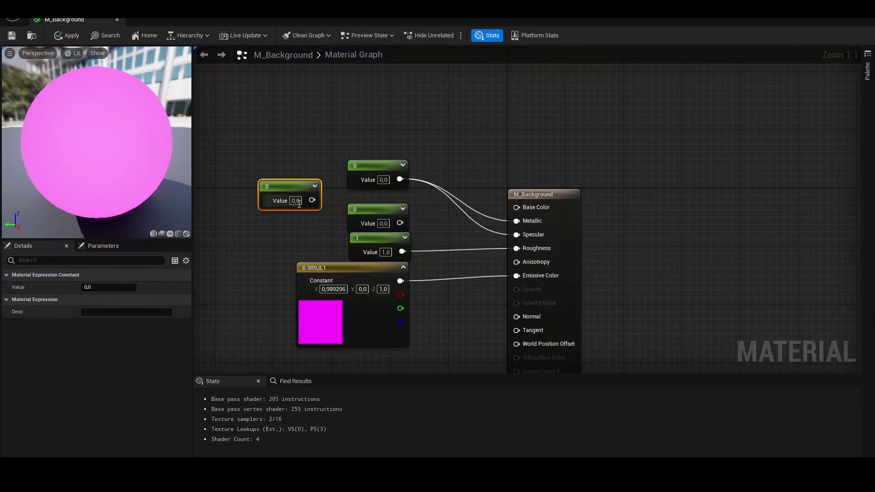
type("1")
left_click(321, 234)
left_click_drag(312, 200, 322, 243)
left_click(297, 205)
key("Delete")
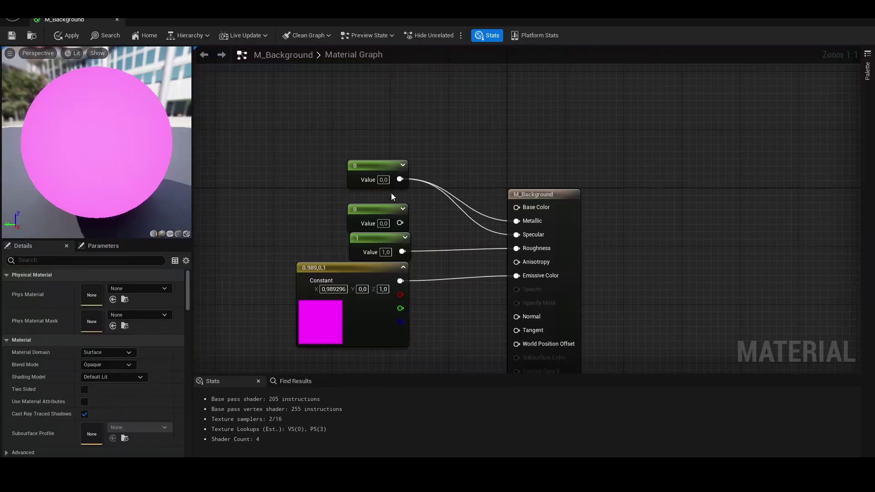
Move the Metallic and Specular connections back to the original 0 constant and delete the extra one
left_click_drag(400, 179, 400, 223, "ctrl")
left_click(345, 163)
key("Delete")
Add a Constant3Vector node below the existing magenta one and set its color to magenta (1.0, 0.0, 0.873326)
right_click_drag(451, 319, 465, 255)
right_click_drag(358, 345, 356, 294)
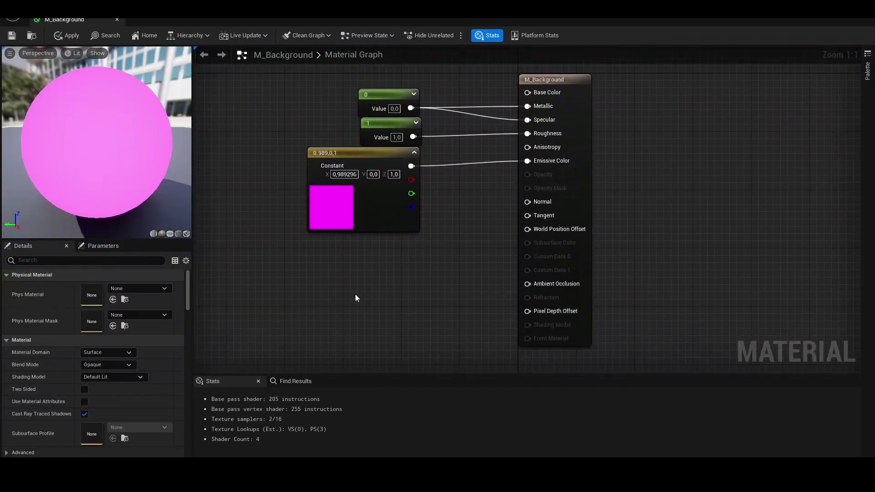
left_click(356, 265)
left_click_drag(410, 272, 374, 257)
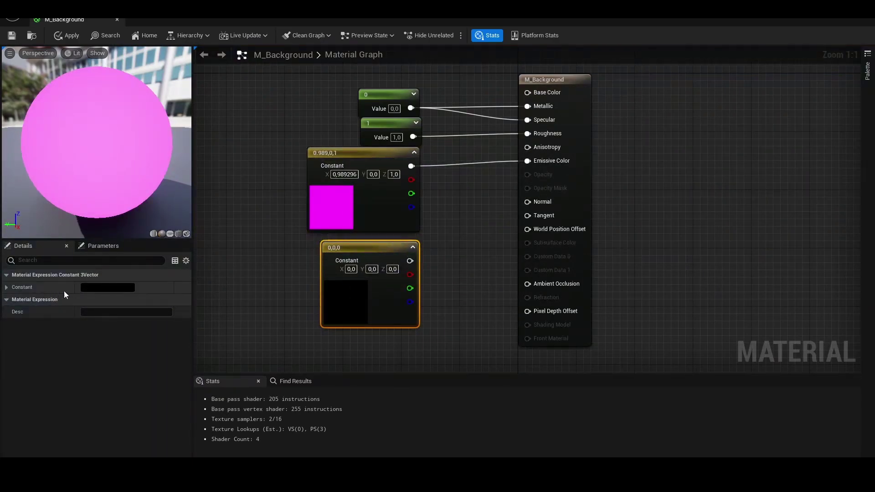
left_click(107, 287)
left_click_drag(177, 283, 183, 273)
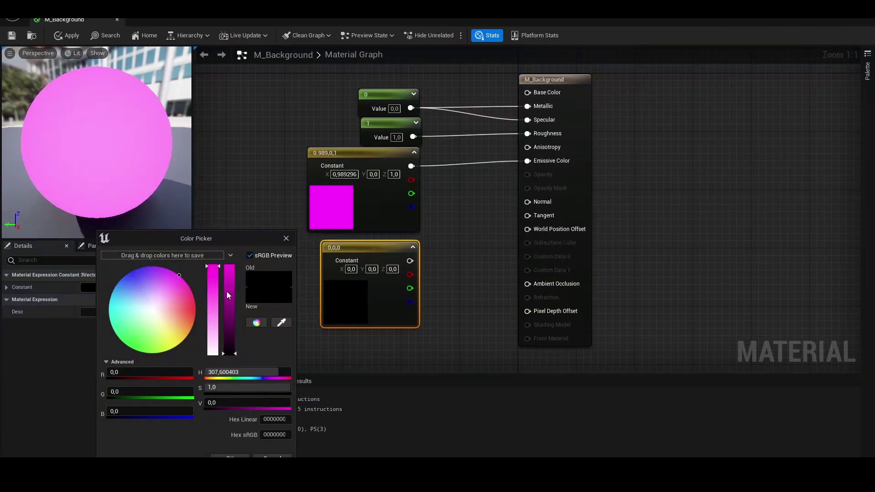
left_click_drag(227, 292, 227, 265)
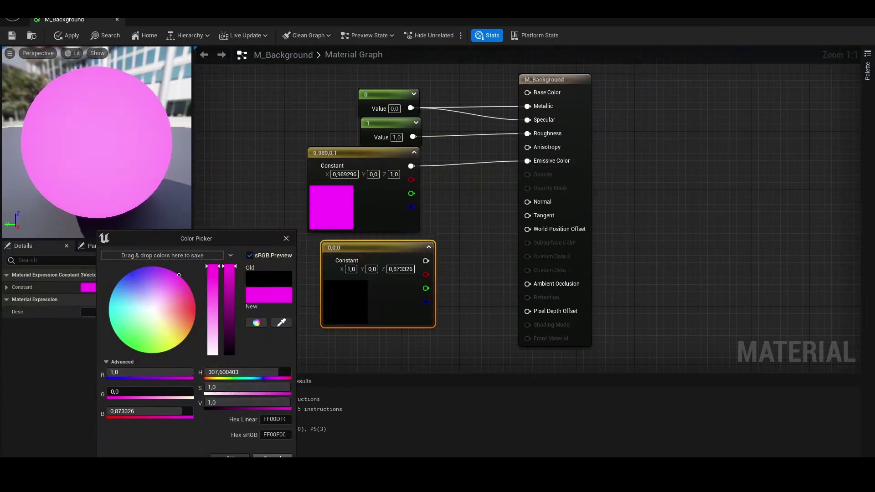
left_click(230, 458)
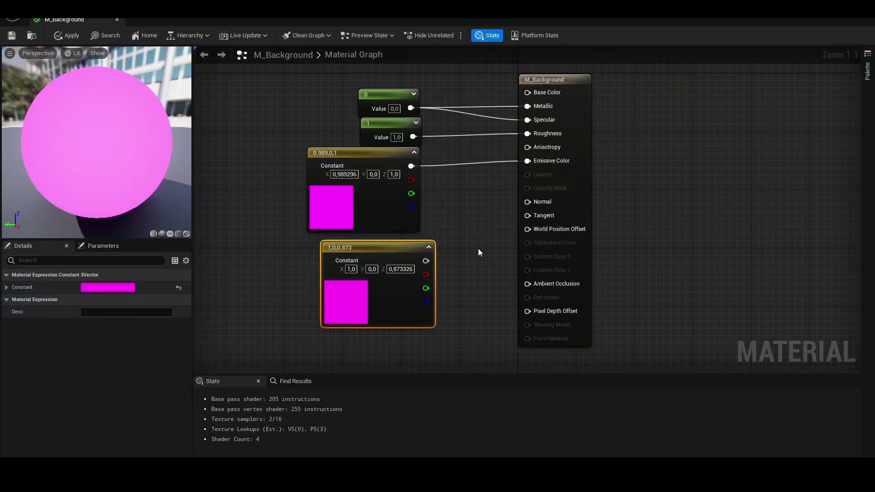
left_click_drag(391, 249, 376, 242)
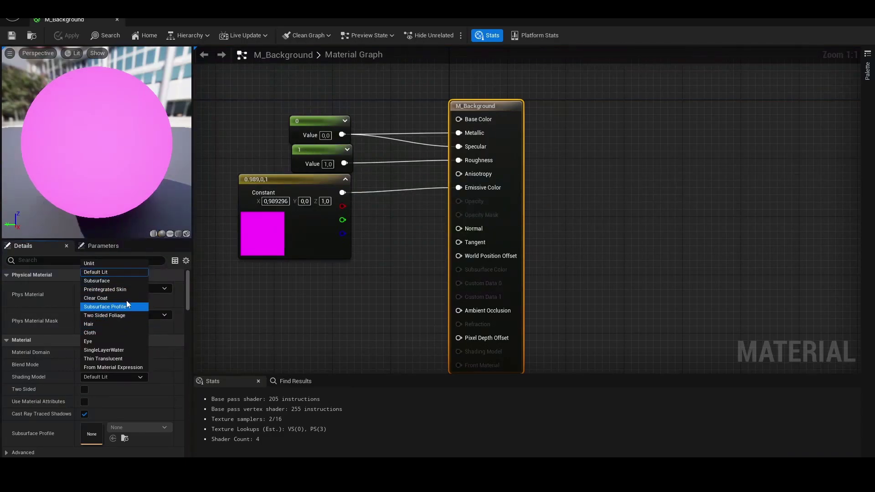
Set M_Background's Shading Model to Unlit, then apply, save and close the material
left_click(89, 264)
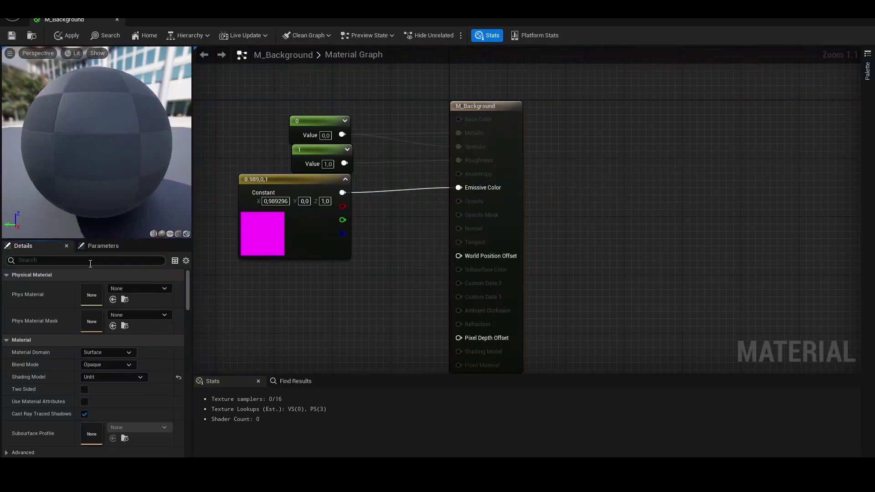
left_click(67, 37)
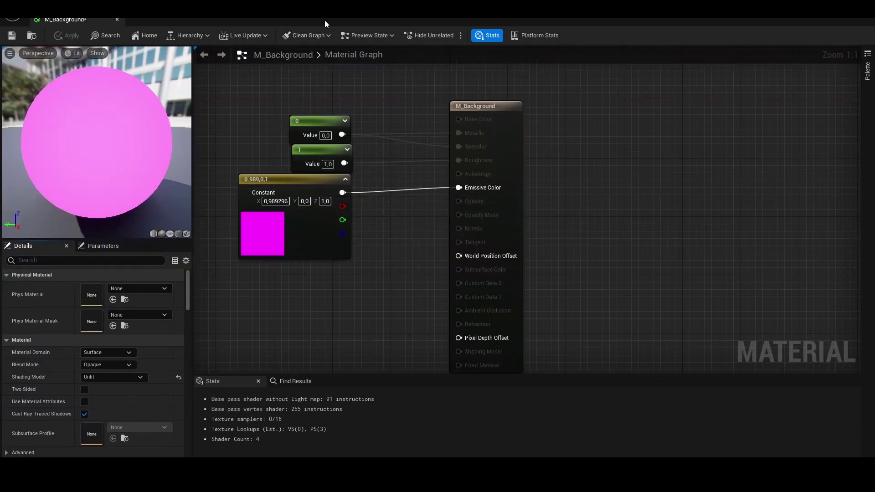
left_click_drag(325, 17, 372, 109)
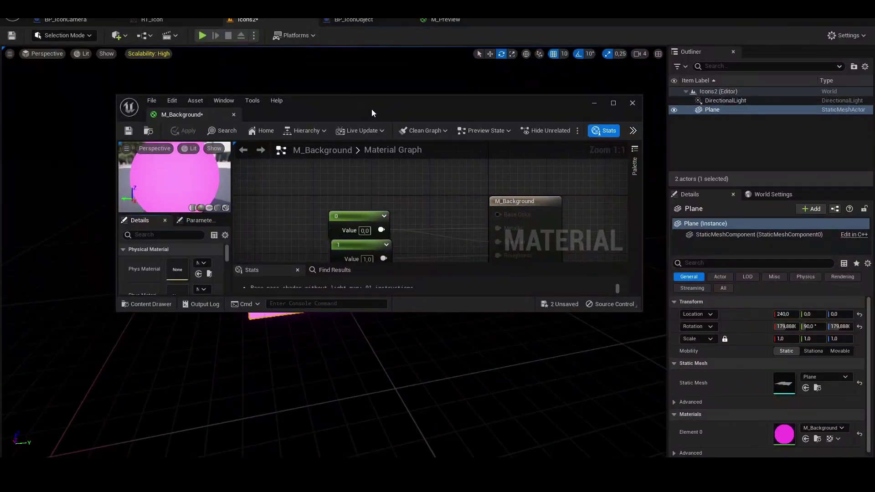
left_click(131, 134)
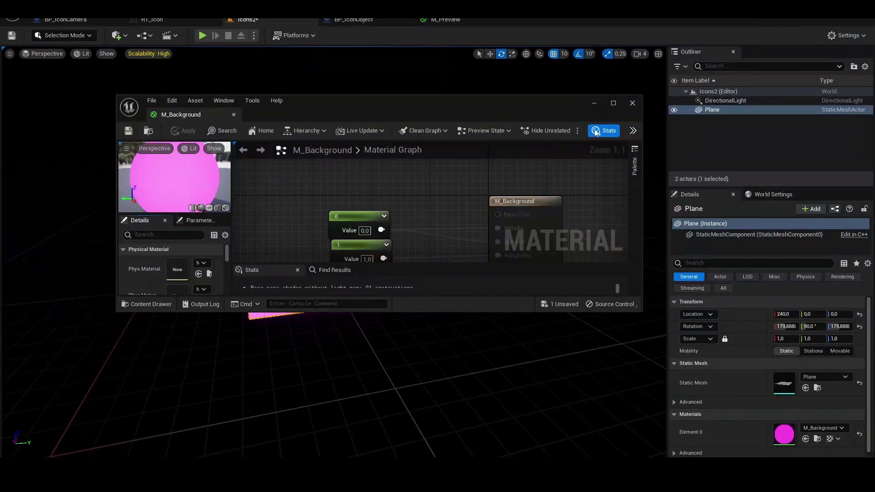
left_click(633, 103)
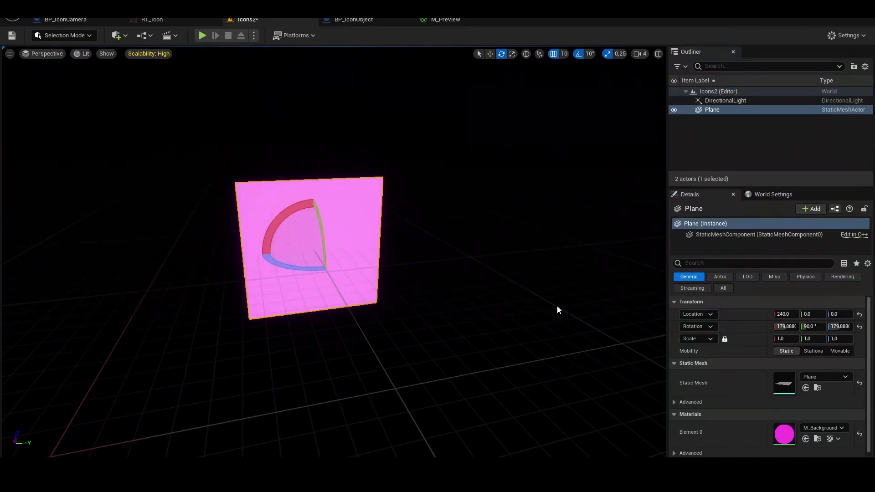
right_click_drag(557, 309, 557, 333)
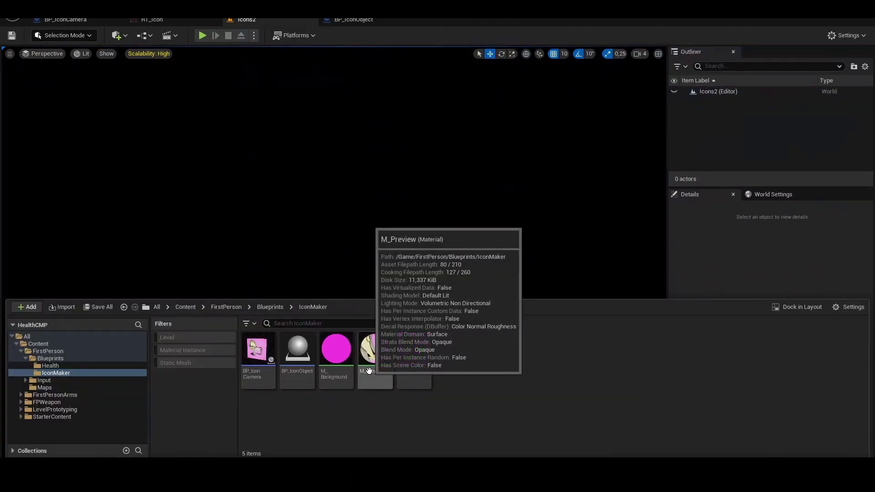
Open the M_Preview material and locate the RT_Icon render target in the IconMaker folder
left_click(369, 371)
double_click(369, 371)
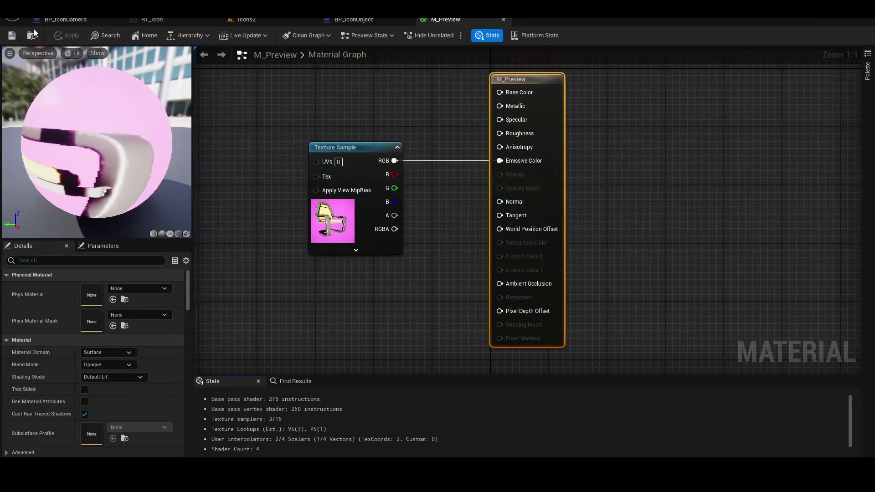
key("ctrl+space")
left_click(418, 352)
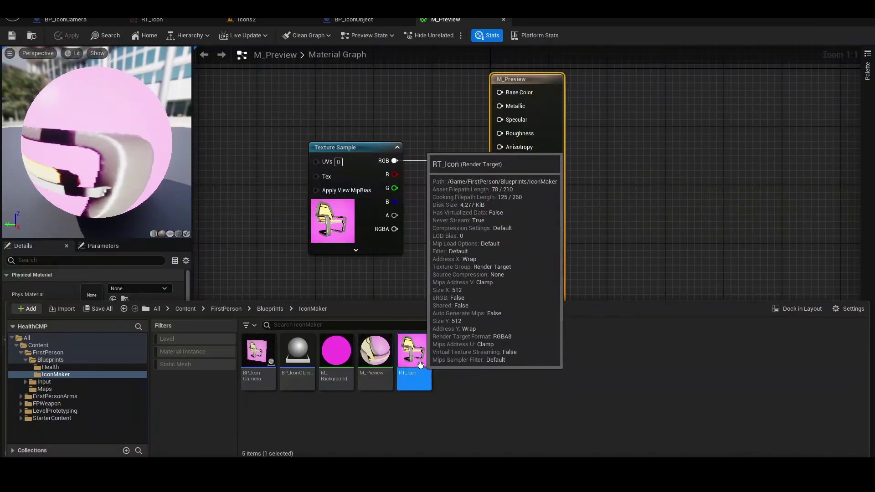
Create a new Render Target texture in the IconMaker folder and delete it again
left_click(472, 368)
right_click(472, 367)
mouse_move(509, 349)
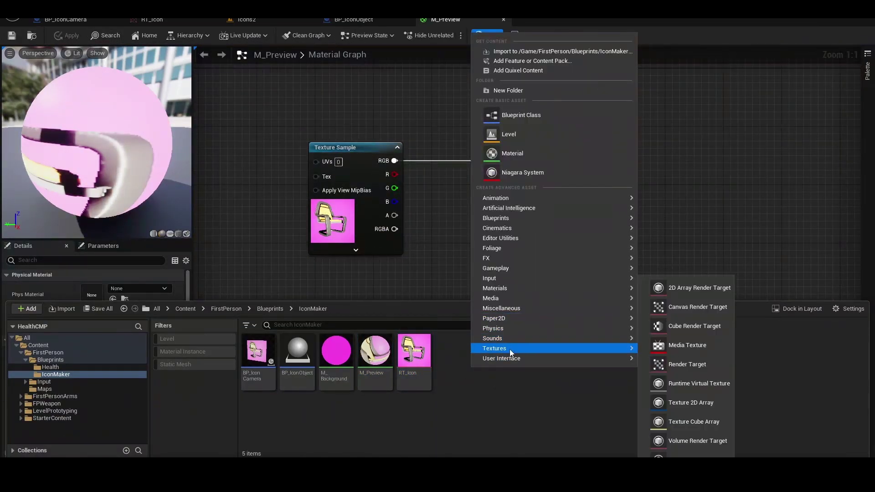
left_click(685, 365)
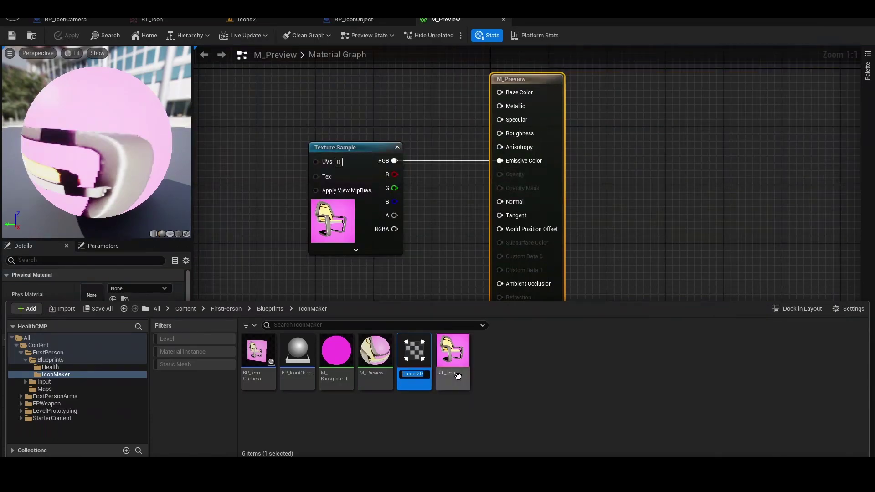
left_click(442, 404)
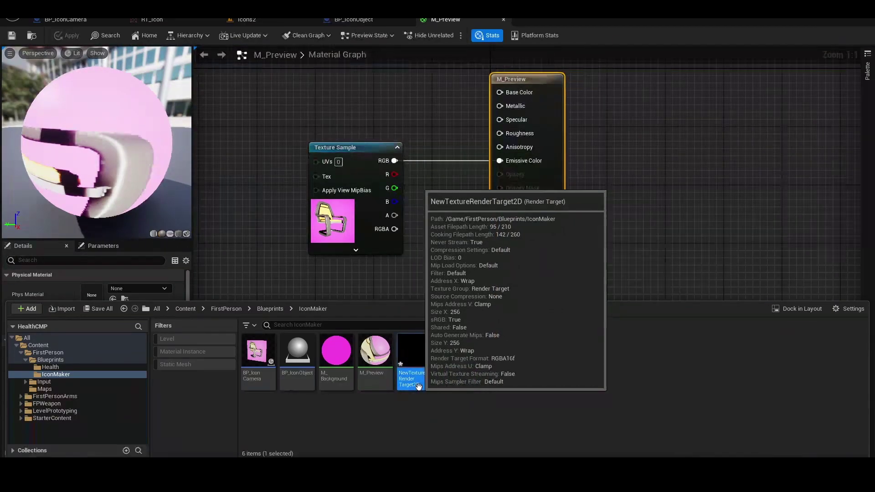
key("Delete")
left_click(426, 388)
Open the RT_Icon render target and examine its size settings and the available Render Target Format options
left_click(414, 355)
double_click(415, 355)
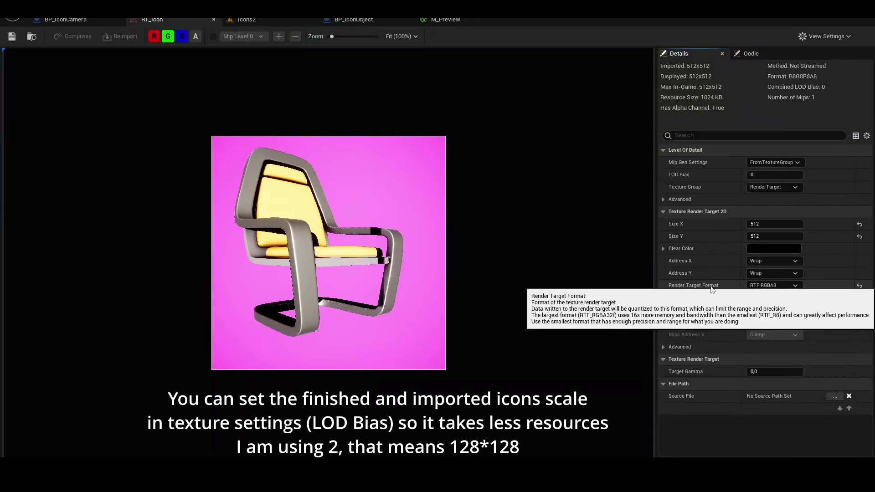
left_click(775, 286)
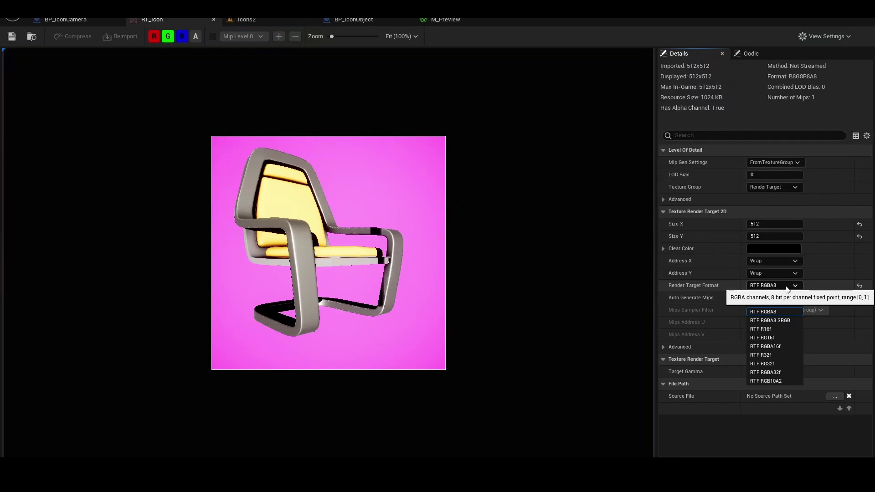
left_click(719, 284)
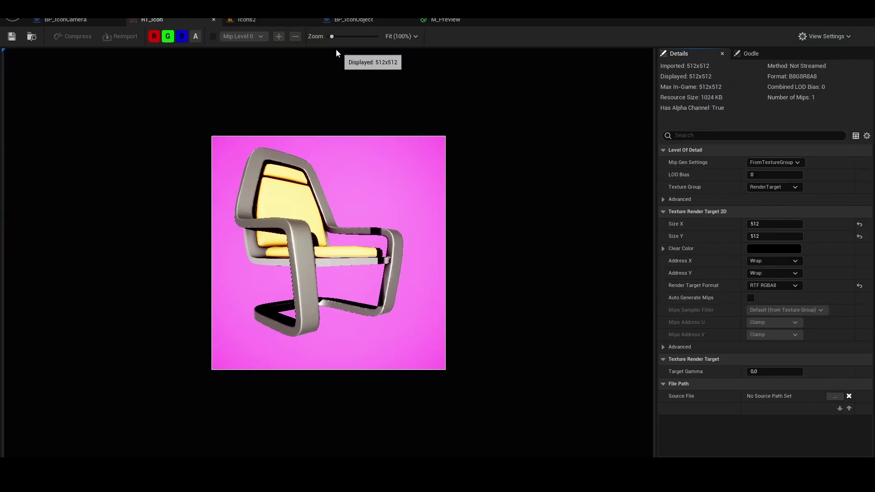
Return to the M_Preview material and inspect the Texture Sample node connected to Emissive Color
left_click(440, 21)
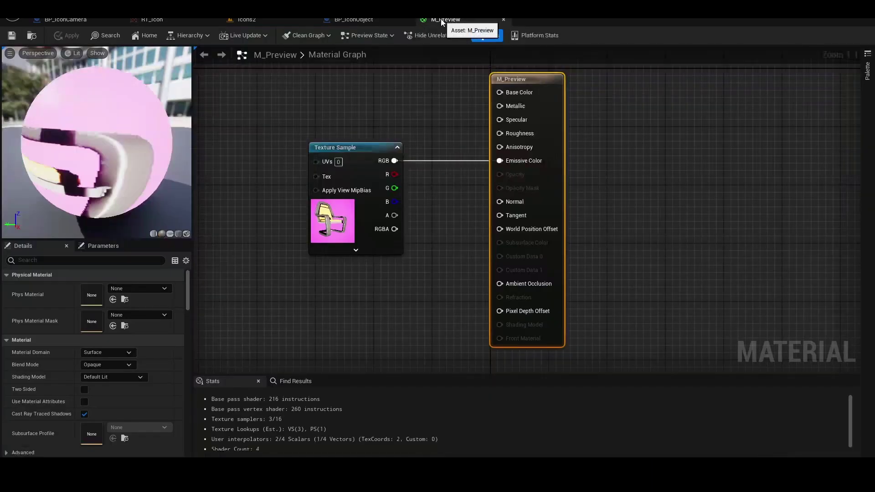
right_click_drag(417, 165, 515, 161)
left_click(434, 216)
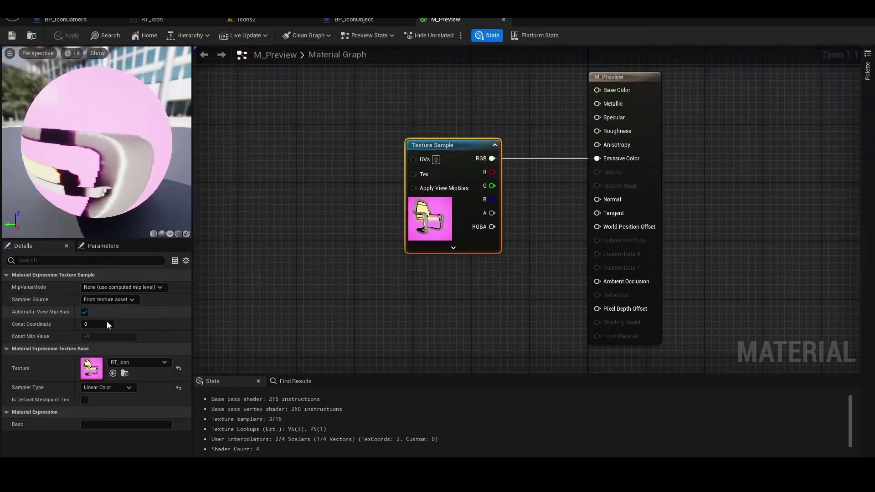
right_click_drag(538, 106, 476, 163)
left_click(464, 166)
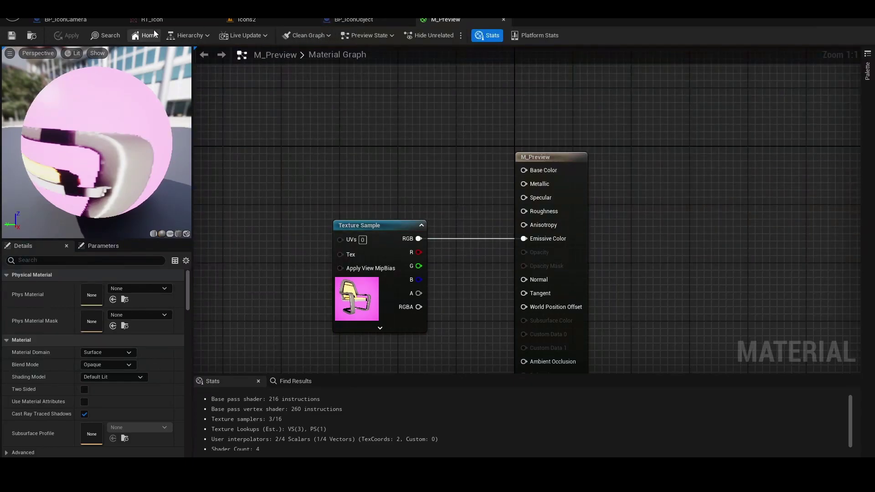
Add a second Texture Sample node to the M_Preview graph and place it above the existing one
right_click(332, 159)
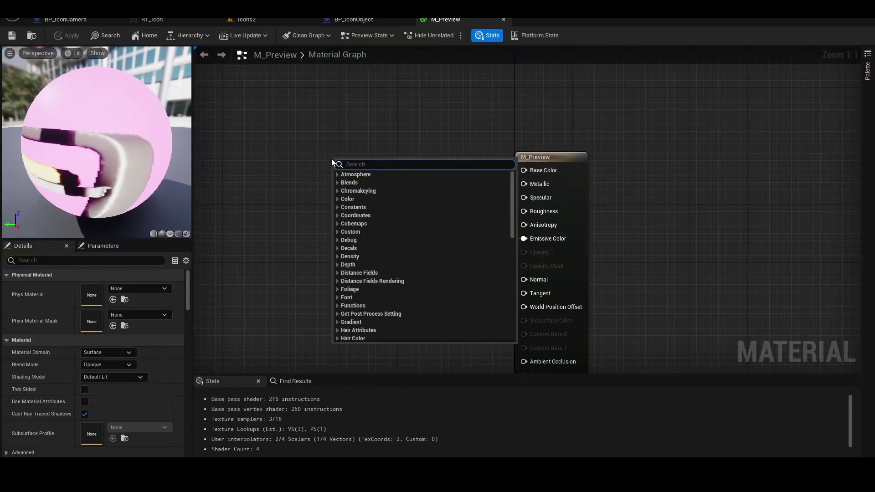
type("te")
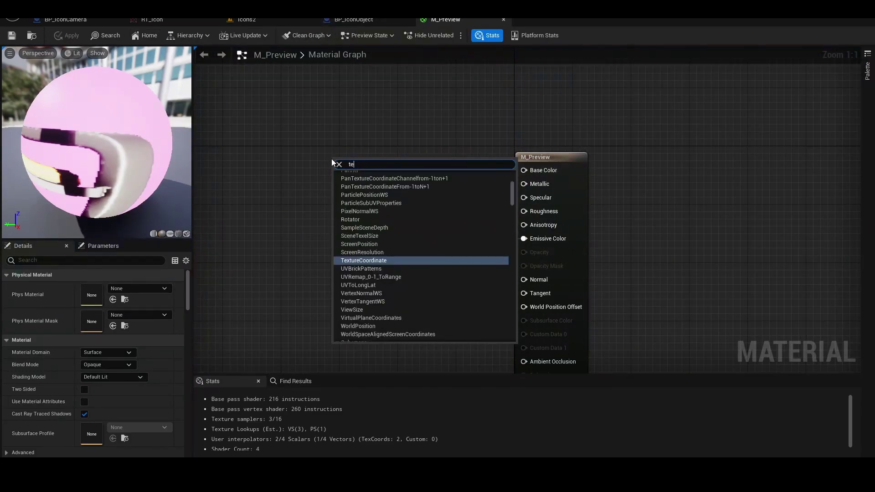
type("xture sam")
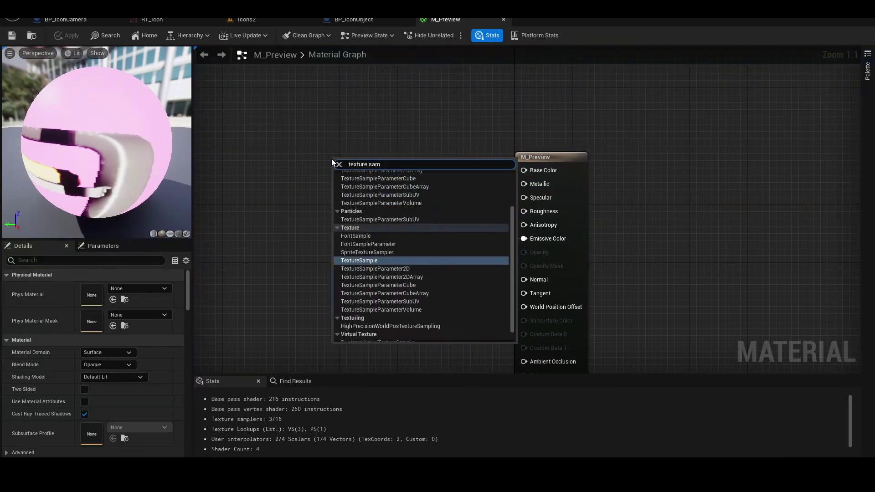
key("Return")
left_click_drag(373, 234, 364, 178)
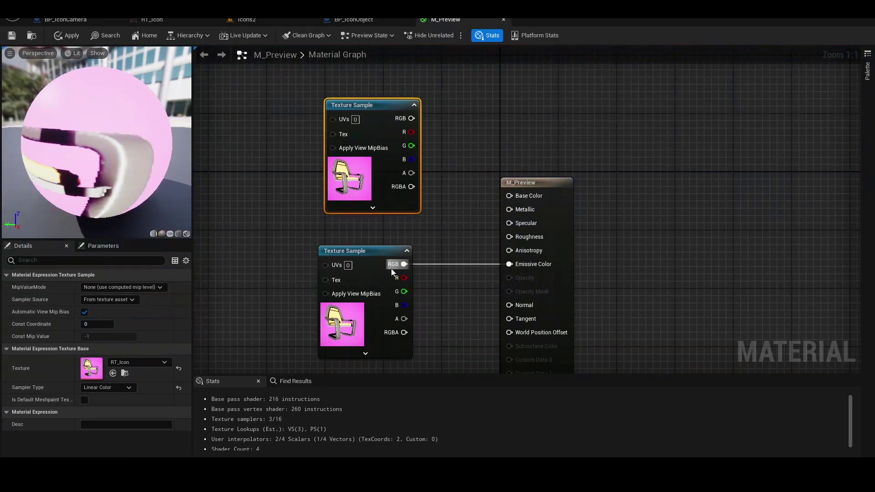
Examine the new Texture Sample node's texture assignment, the available texture assets and its Sampler Type
left_click(370, 256)
left_click(357, 194)
right_click_drag(459, 226, 452, 169)
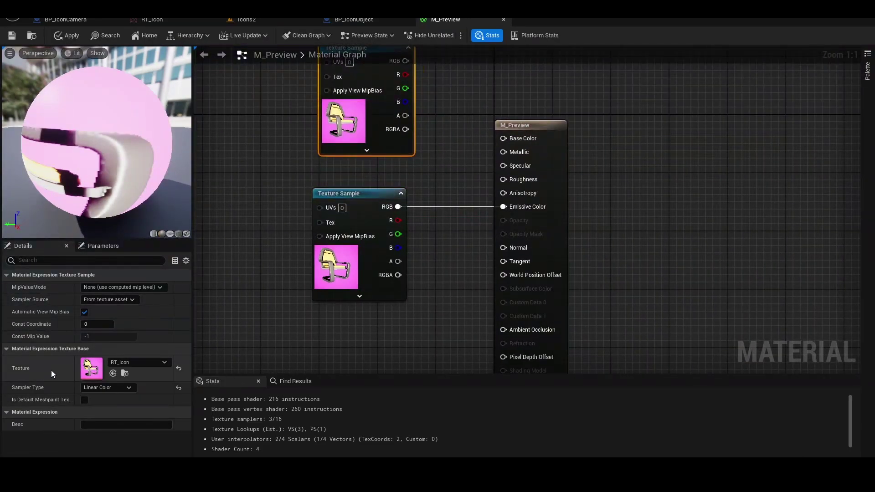
left_click(115, 365)
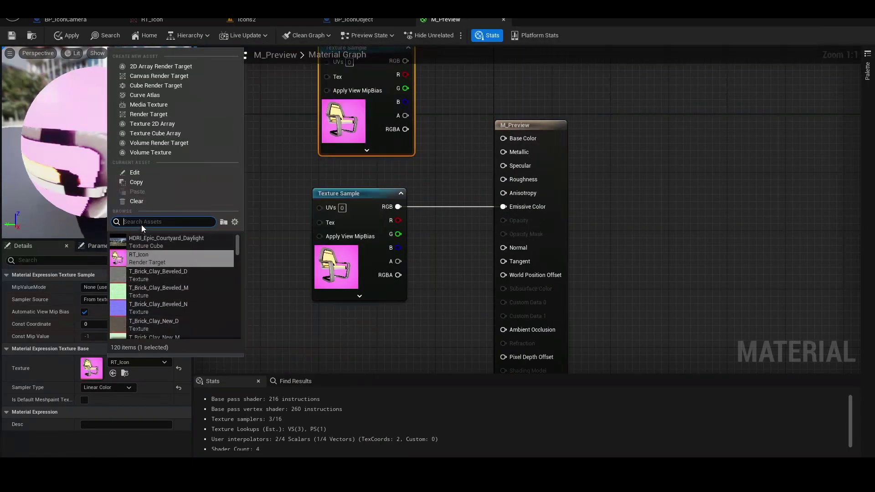
mouse_move(160, 256)
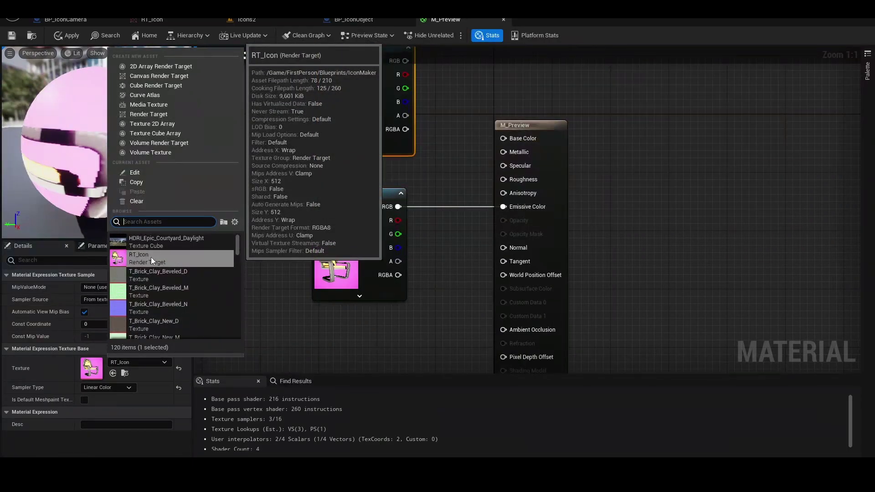
left_click(48, 417)
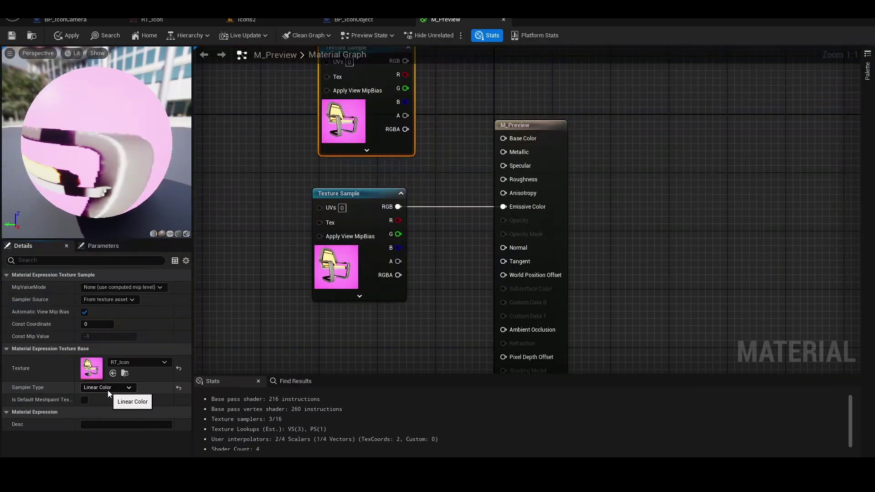
Locate the sampled RT_Icon texture in the IconMaker folder and review the M_Background and M_Preview materials there
left_click(335, 281)
left_click(124, 373)
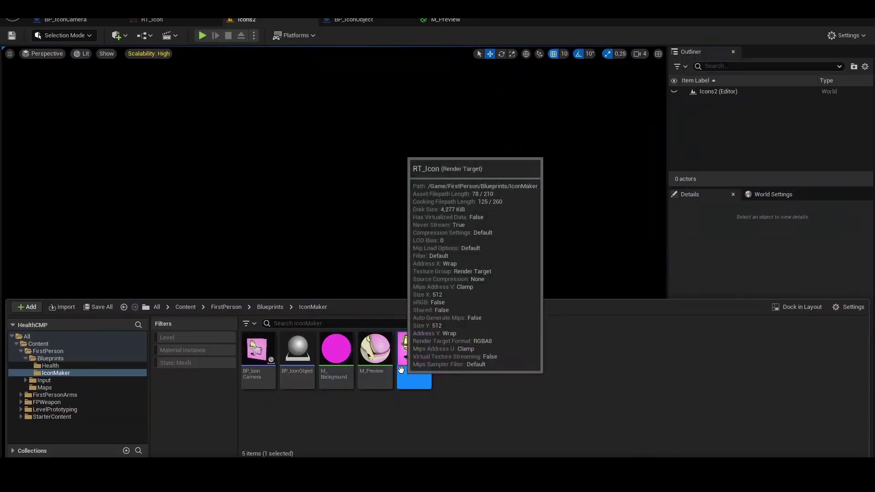
left_click(336, 358)
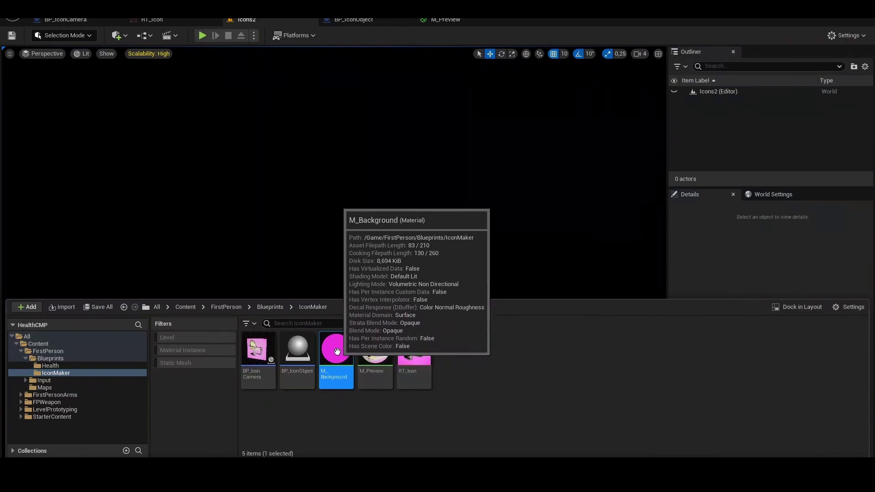
left_click(380, 366)
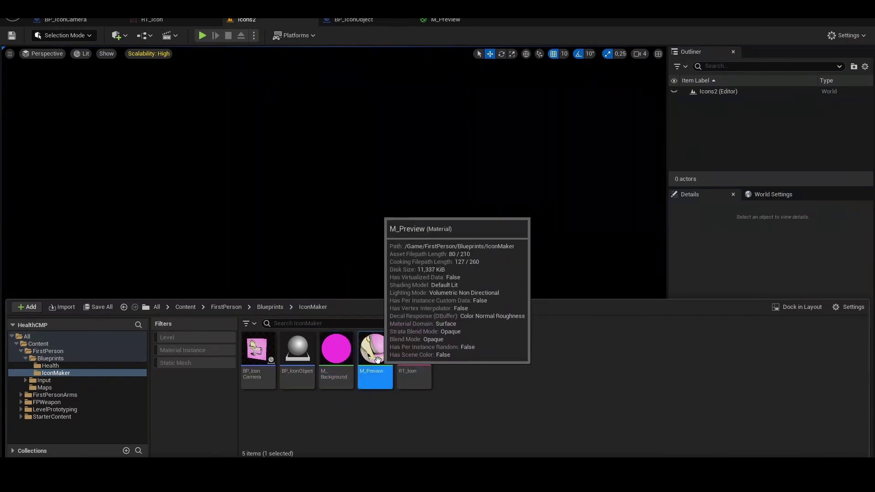
Add a Plane shape to the Icons2 level and reset its location to the origin
left_click(72, 37)
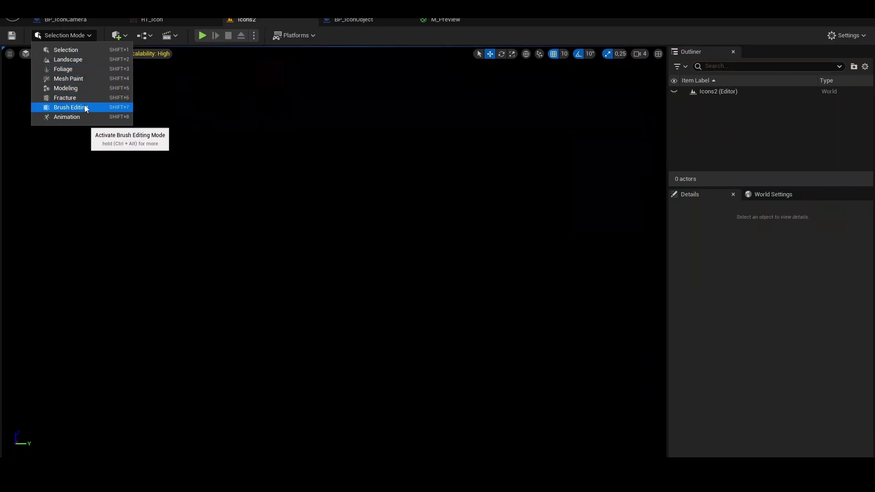
left_click(122, 36)
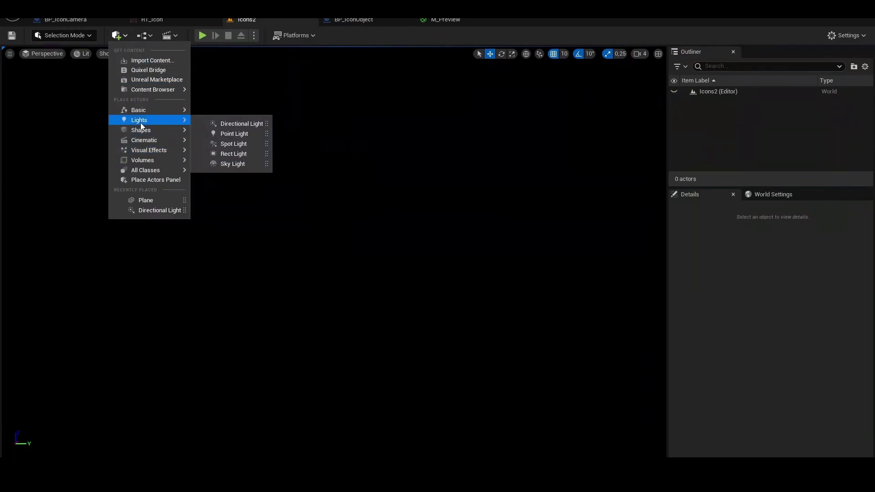
mouse_move(168, 130)
left_click(226, 174)
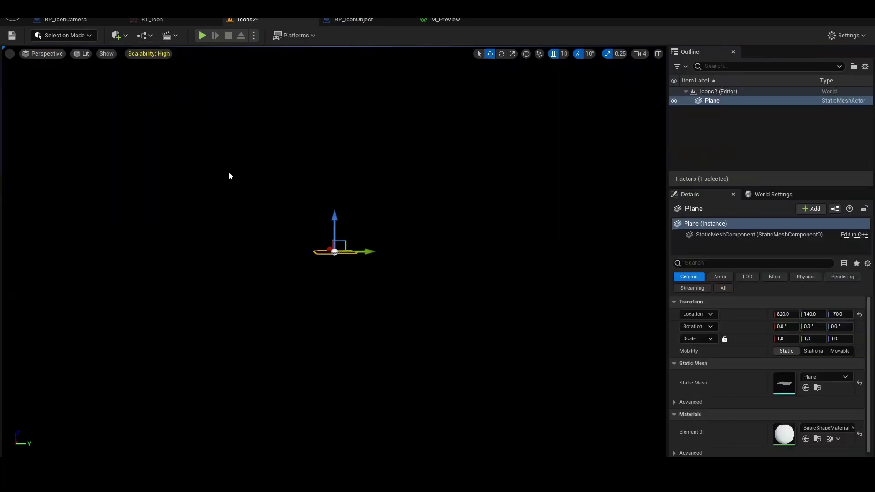
right_click(456, 211)
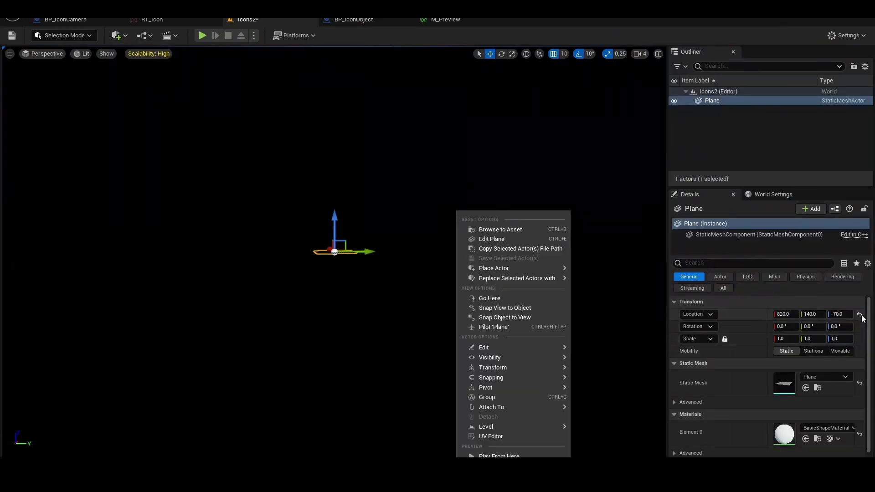
left_click(861, 316)
key("f")
mouse_move(406, 255)
right_mouse_down()
mouse_move(406, 205)
mouse_move(347, 247)
mouse_move(406, 255)
right_mouse_up()
Add a Directional Light to the level, reset its location to the origin and set its Y rotation to 0
left_click(64, 35)
left_click(124, 37)
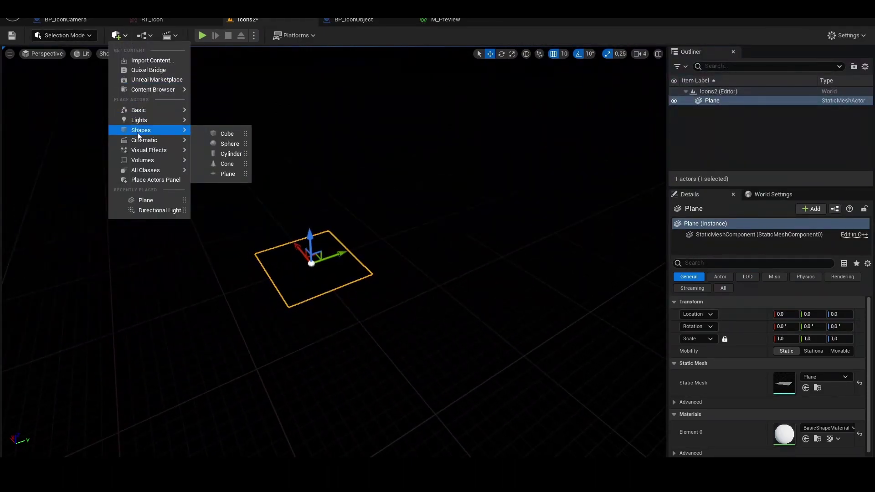
mouse_move(138, 120)
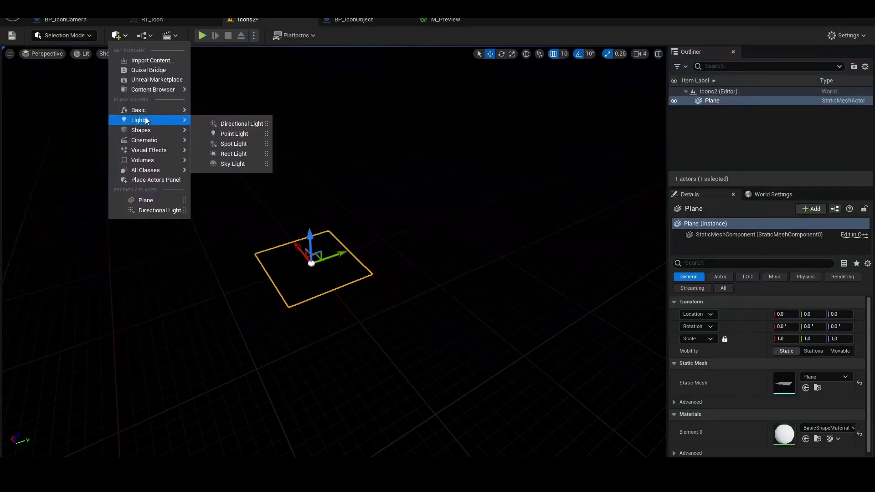
left_click(244, 123)
right_click_drag(247, 132, 191, 122)
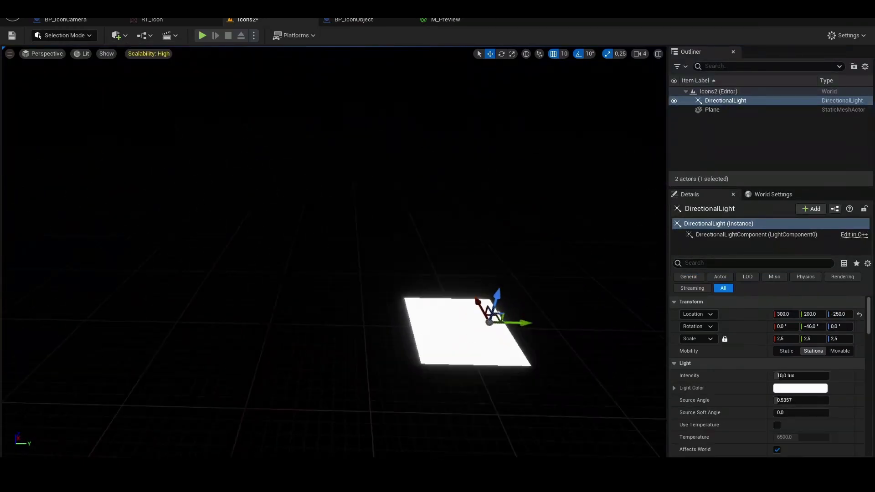
left_click(859, 314)
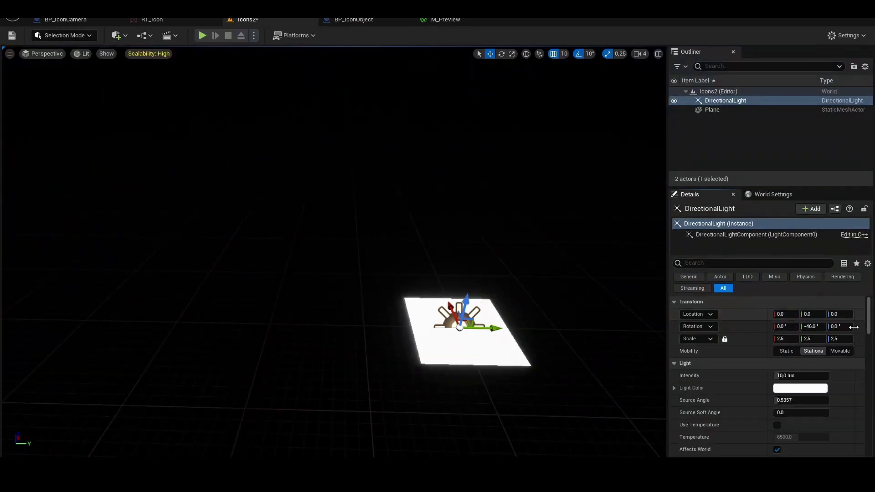
left_click(811, 328)
type("0")
key("Return")
Move the plane along the X axis away from the directional light, to X 240
right_click_drag(479, 307, 479, 307)
left_click(433, 298)
left_click_drag(473, 257, 2, 309)
right_click_drag(172, 262, 171, 262)
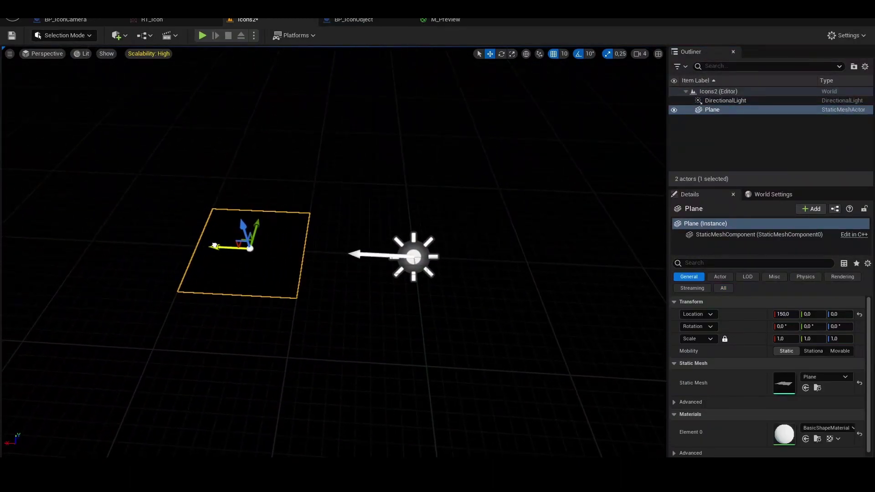
left_click_drag(215, 247, 120, 243)
Rotate the plane 90° about its Y axis so that it stands upright facing the directional light
key("e")
left_click_drag(157, 218, 114, 220)
right_click_drag(115, 221, 272, 228)
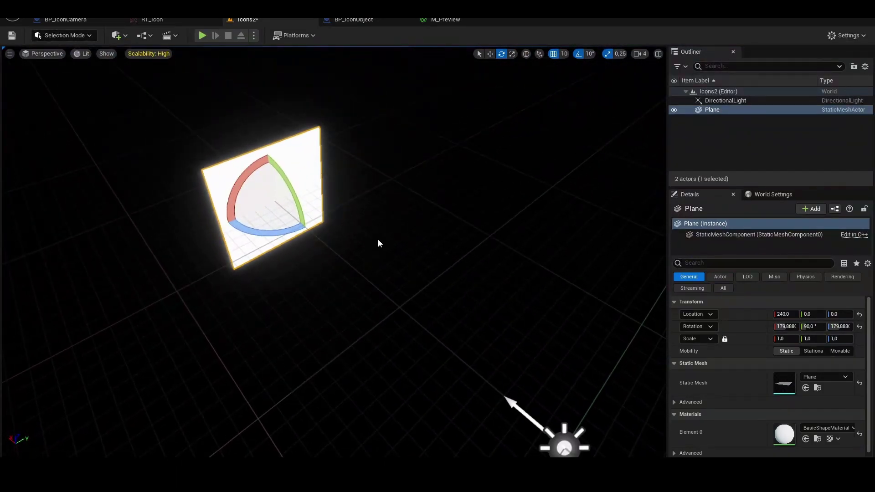
right_click_drag(390, 241, 390, 240)
left_click_drag(233, 177, 249, 198, "alt")
Assign the M_Background material to the upright plane's Element 0 slot
key("ctrl+space")
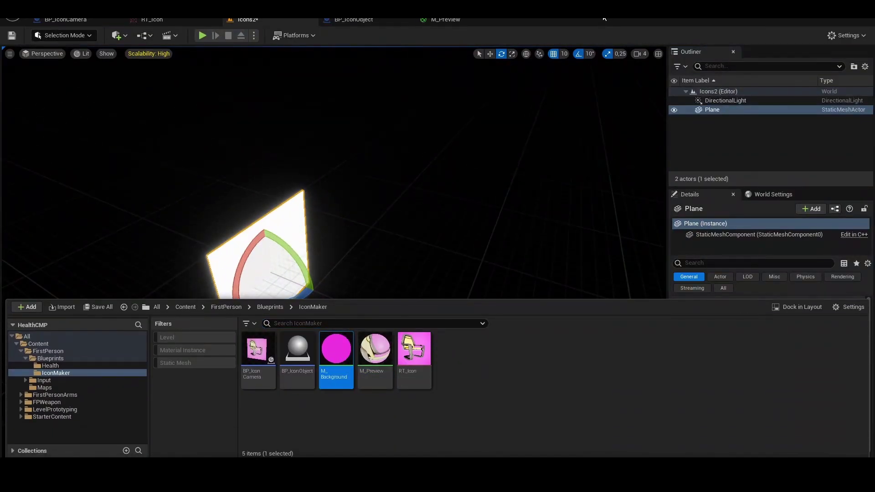
right_click_drag(612, 163, 574, 136)
left_click(804, 440)
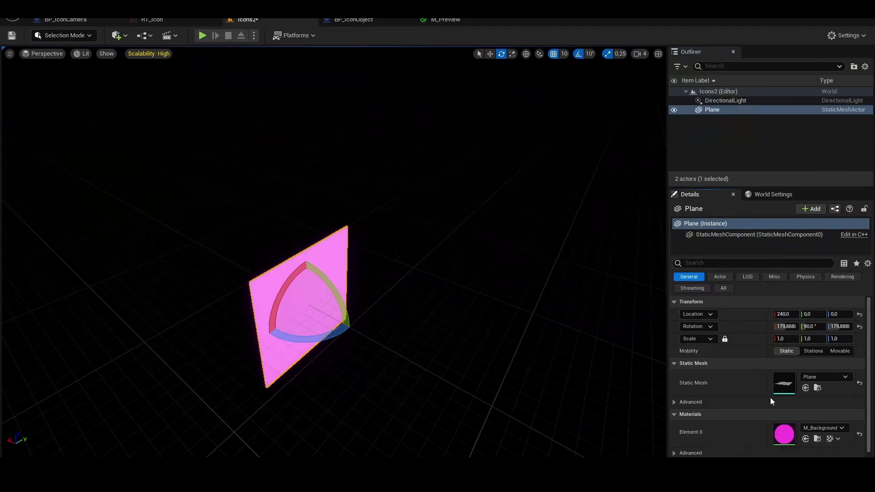
right_click_drag(557, 391, 570, 337)
right_click_drag(451, 254, 451, 300)
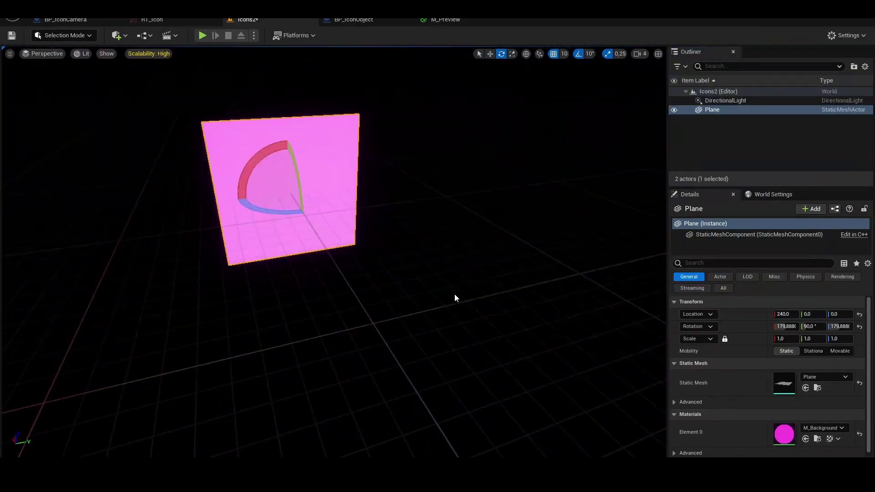
key("f")
Open the BP_IconCamera blueprint from the IconMaker folder
key("ctrl+space")
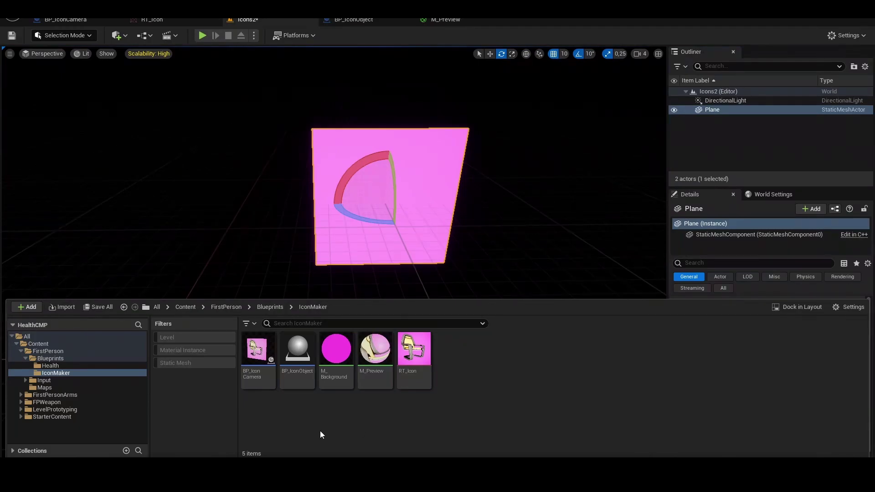
left_click(256, 373)
double_click(255, 373)
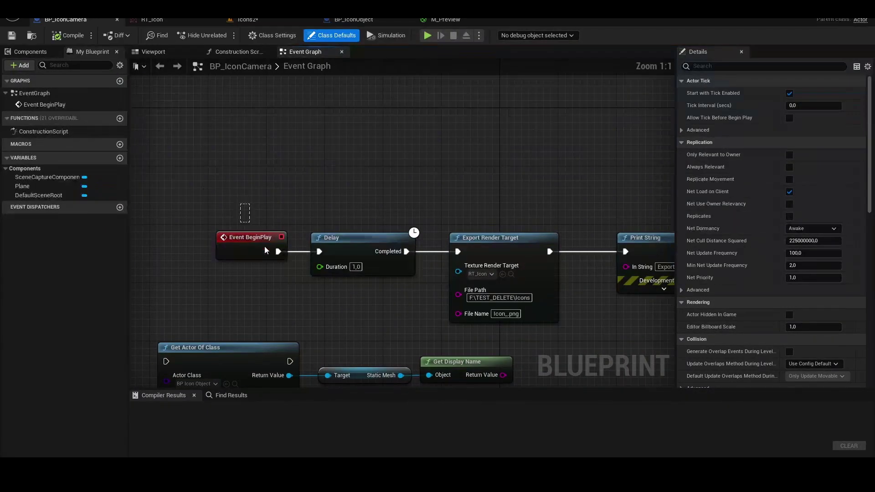
Examine the Event BeginPlay node and the Delay node that follows it in the BP_IconCamera event graph
left_click_drag(269, 254, 272, 267)
left_click_drag(203, 216, 277, 276)
right_click_drag(395, 305, 319, 283)
left_click_drag(267, 163, 297, 272)
right_click_drag(331, 264, 286, 275)
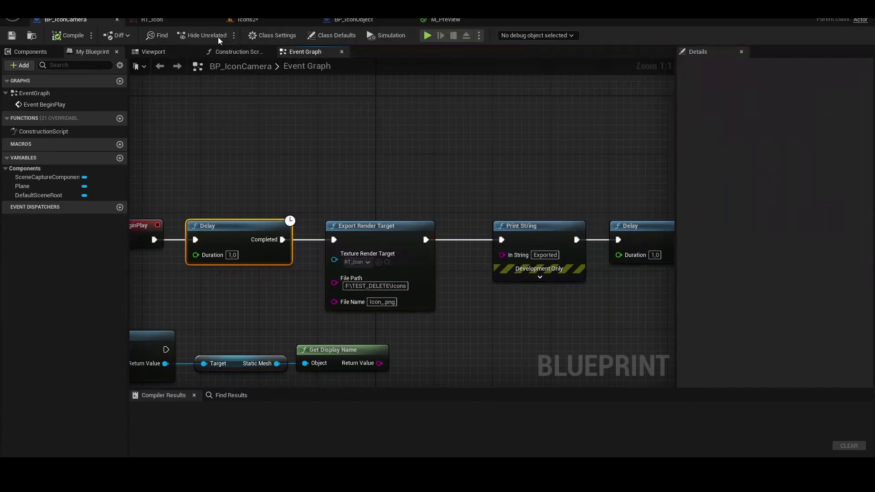
Close the BP_IconObject blueprint and return to the Export Render Target node in the BP_IconCamera event graph
left_click(257, 22)
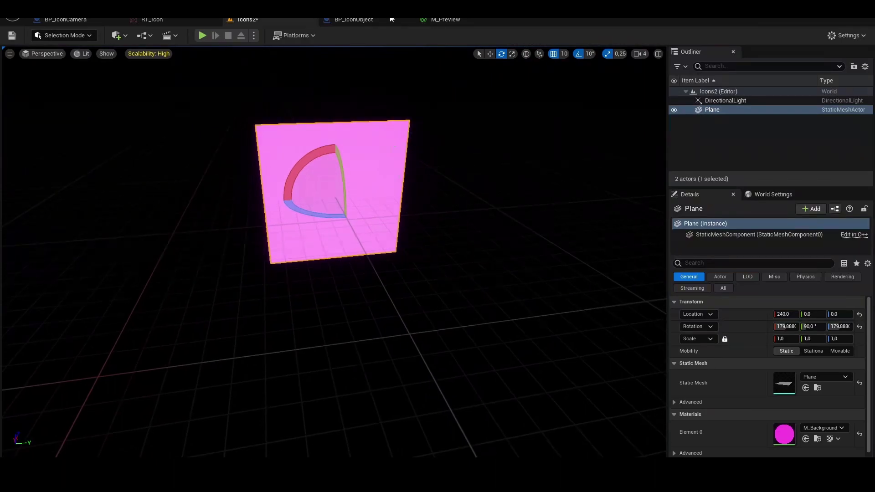
left_click(443, 20)
left_click(362, 20)
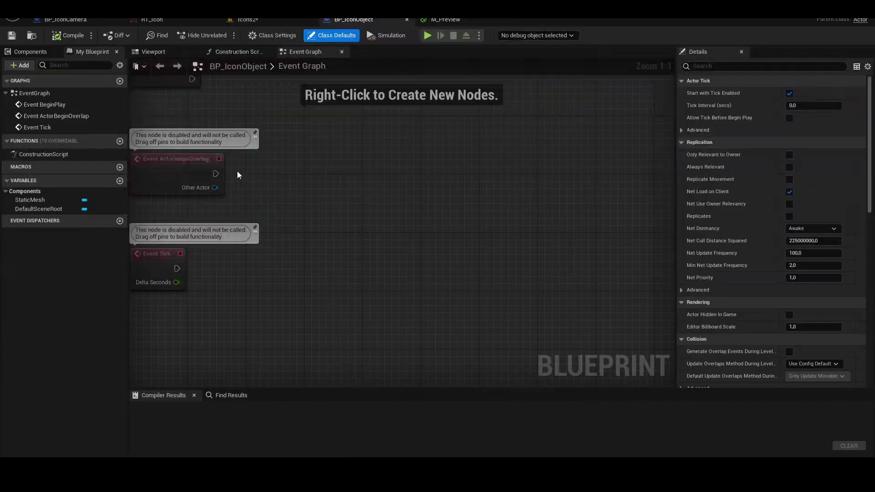
left_click(407, 19)
left_click(78, 20)
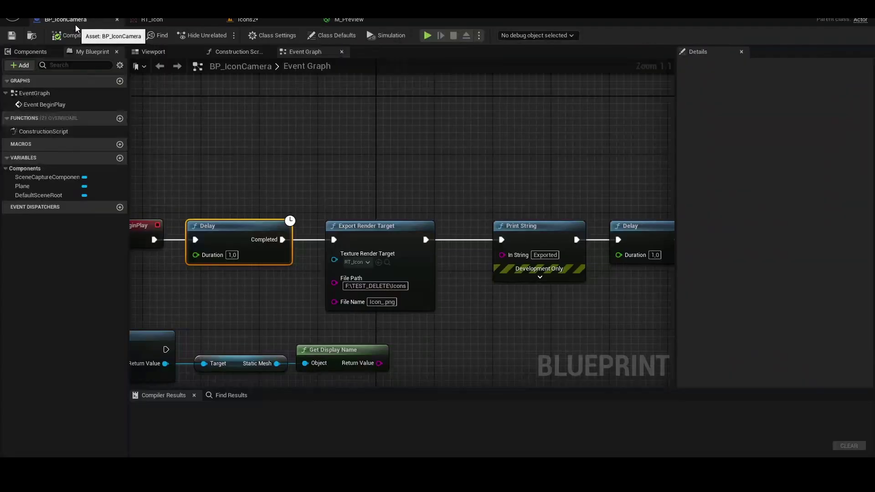
right_click_drag(390, 218, 332, 194)
right_click_drag(316, 260, 383, 268)
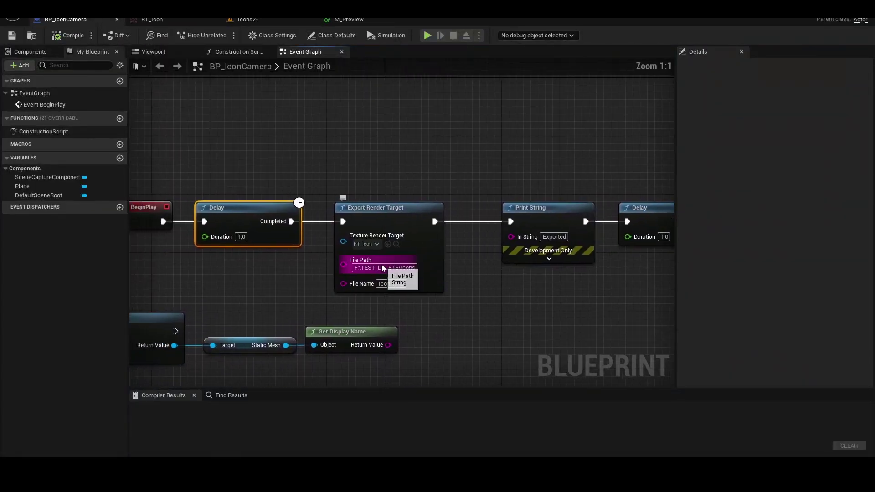
left_click(355, 224)
left_click_drag(292, 222, 330, 168)
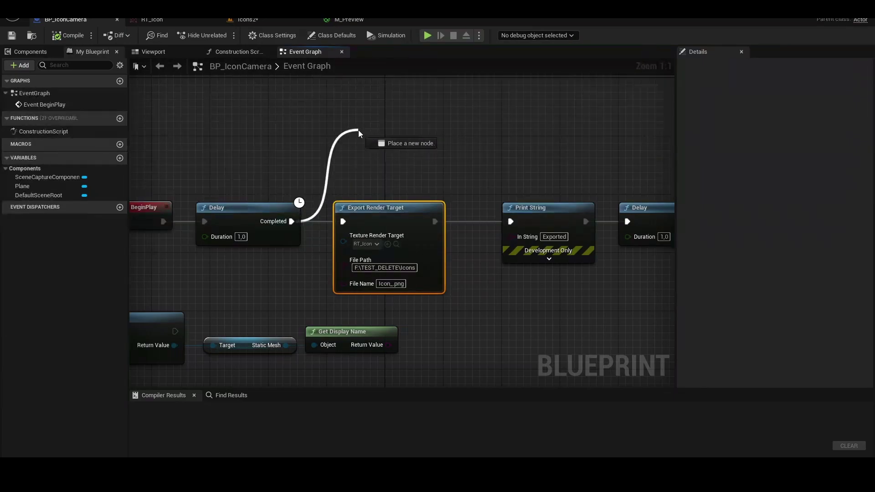
left_click_drag(358, 130, 358, 130)
type("expert")
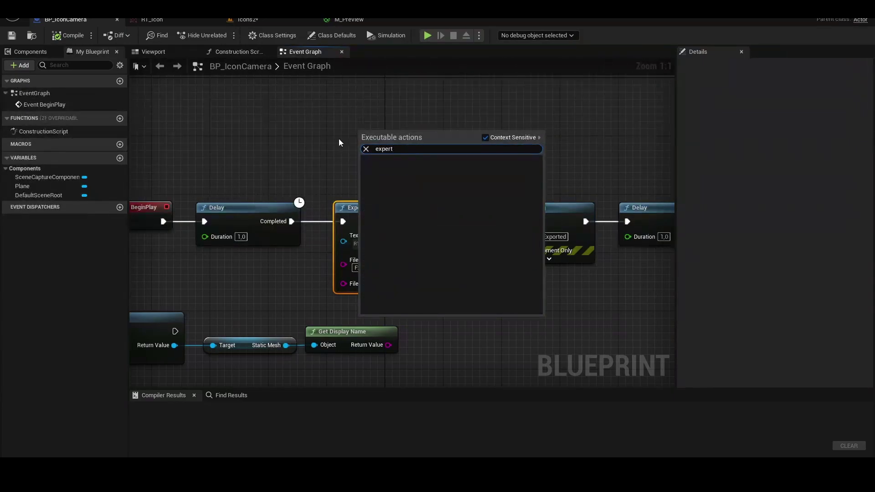
key("Escape")
Add a second Export Render Target node above the existing one and set its Texture Render Target to RT_Icon
right_click(325, 130)
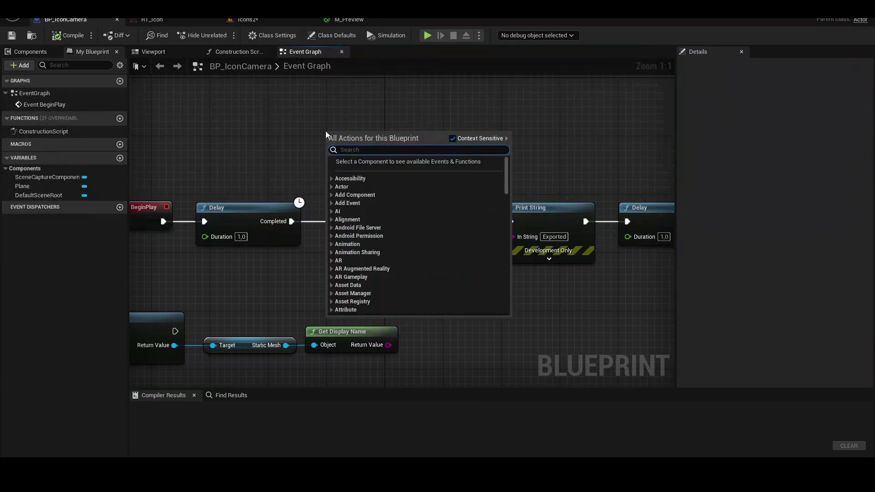
type("export")
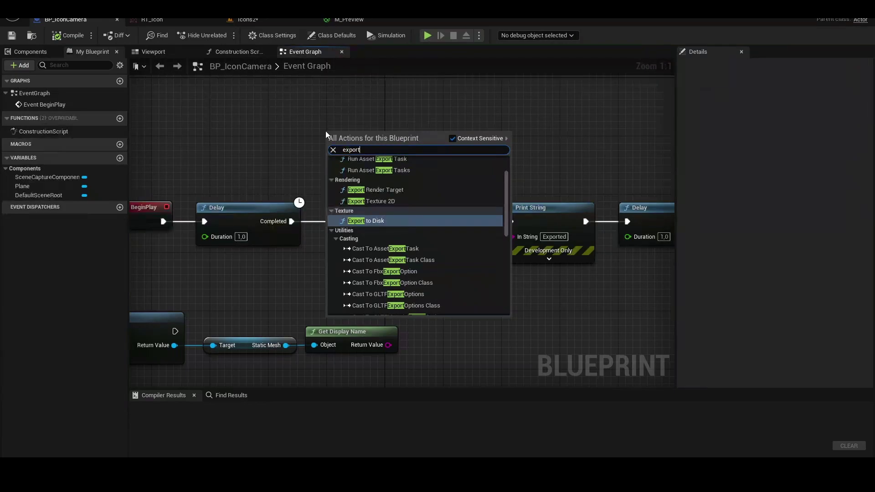
left_click(378, 190)
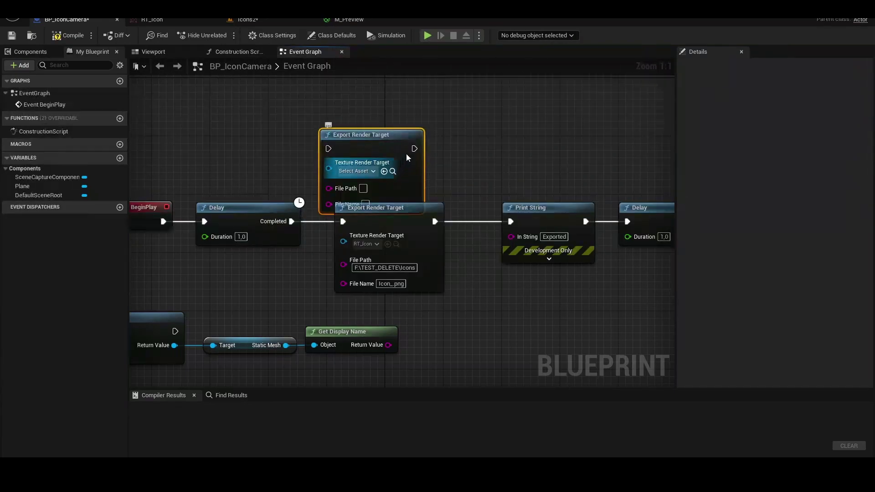
left_click_drag(378, 190, 405, 171)
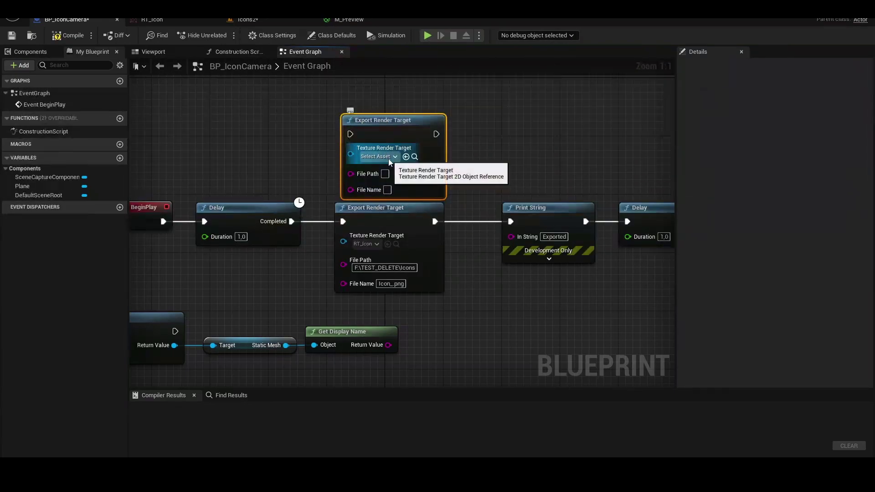
left_click(388, 157)
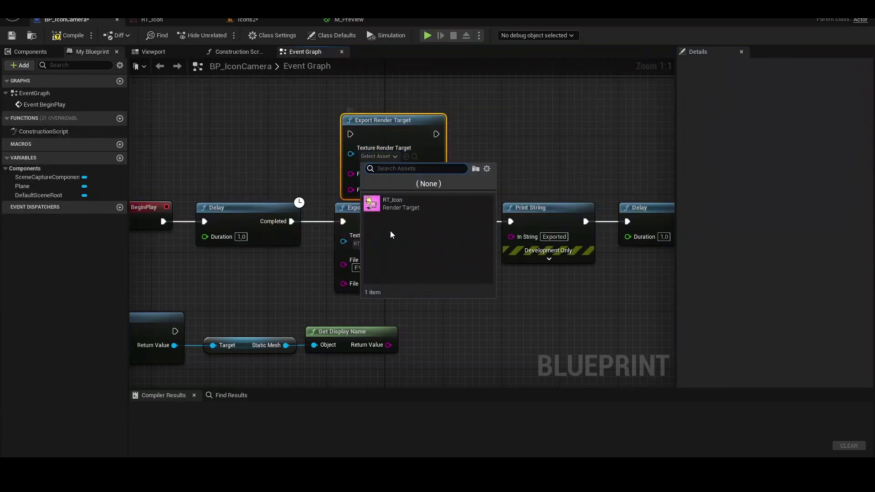
left_click(389, 204)
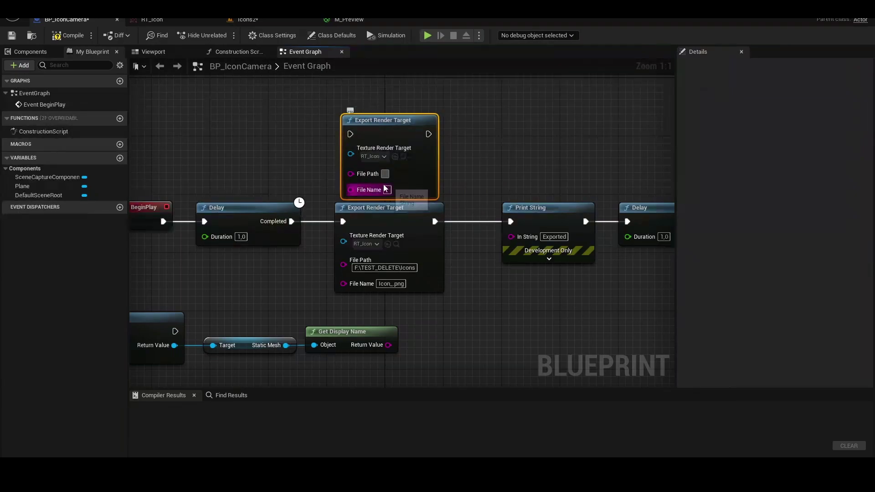
Review the connected Export Render Target node's File Path and File Name, and the Print String node after it
left_click(363, 268)
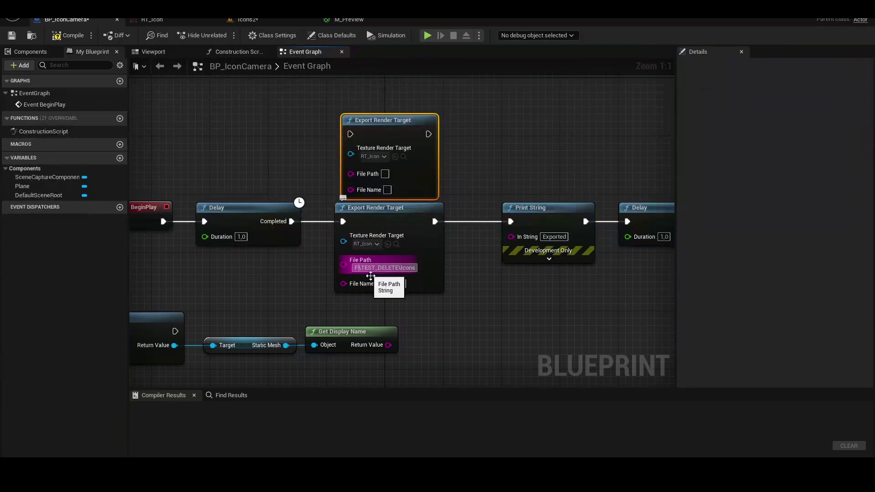
key("Return")
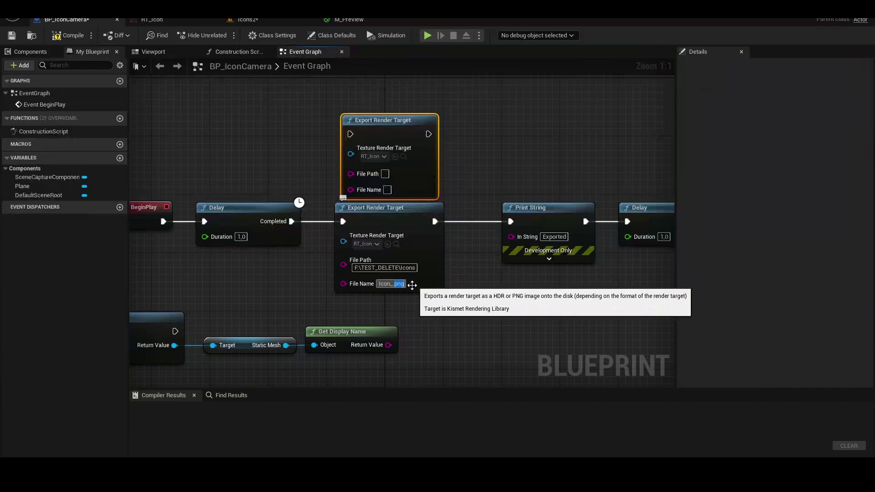
right_click_drag(412, 295, 402, 281)
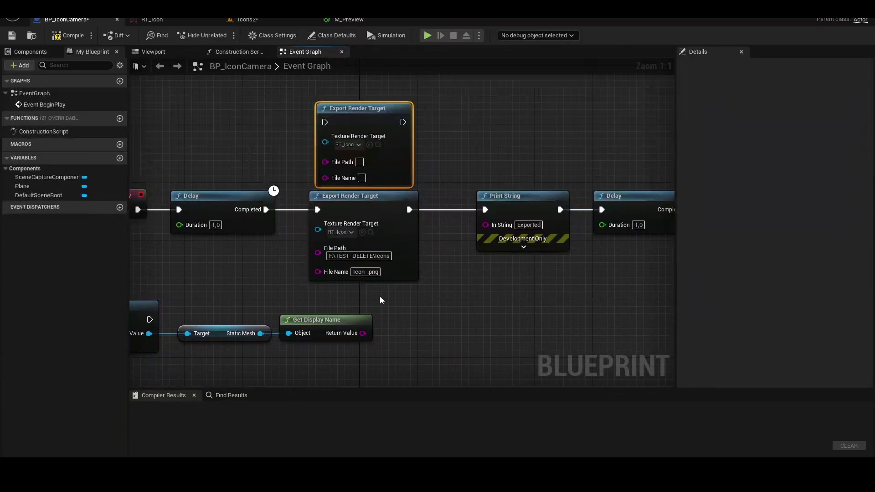
left_click(399, 273)
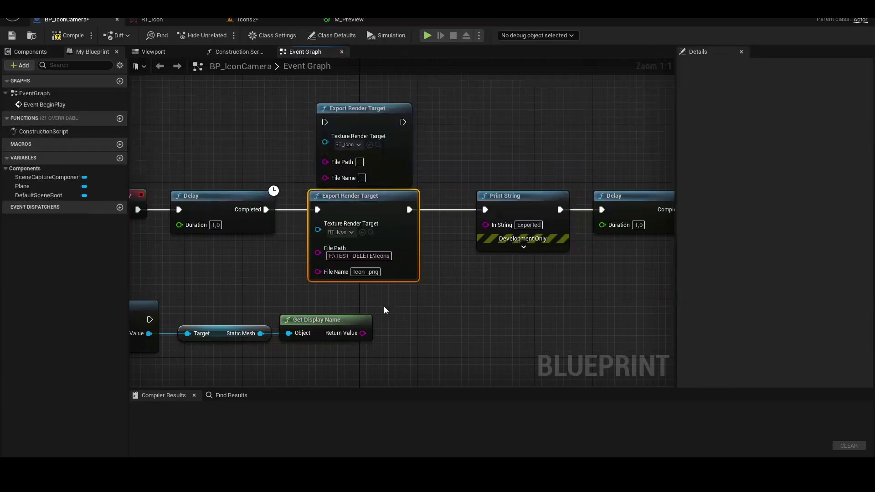
right_click_drag(287, 307, 473, 320)
right_click_drag(523, 294, 338, 325)
left_click(424, 221)
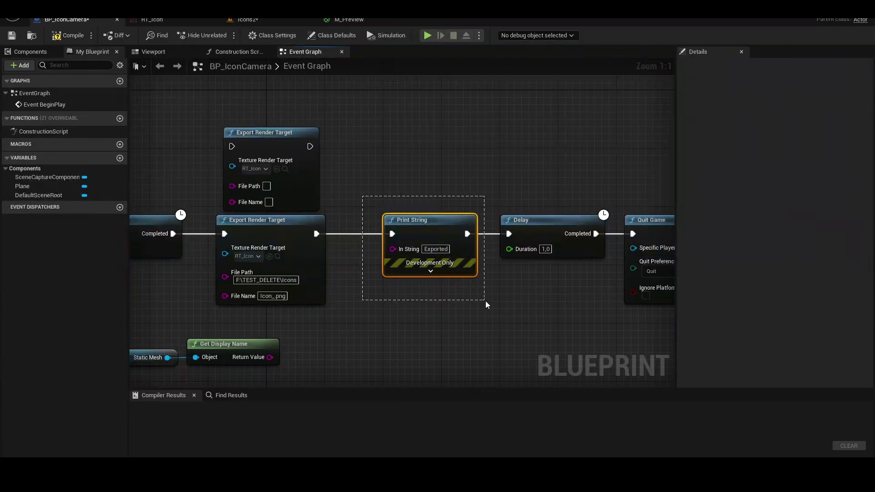
left_click_drag(487, 306, 484, 300)
right_click_drag(565, 287, 340, 277)
Set the duration of the Delay node before Quit Game to 0,5 and compile the blueprint
left_click(331, 242)
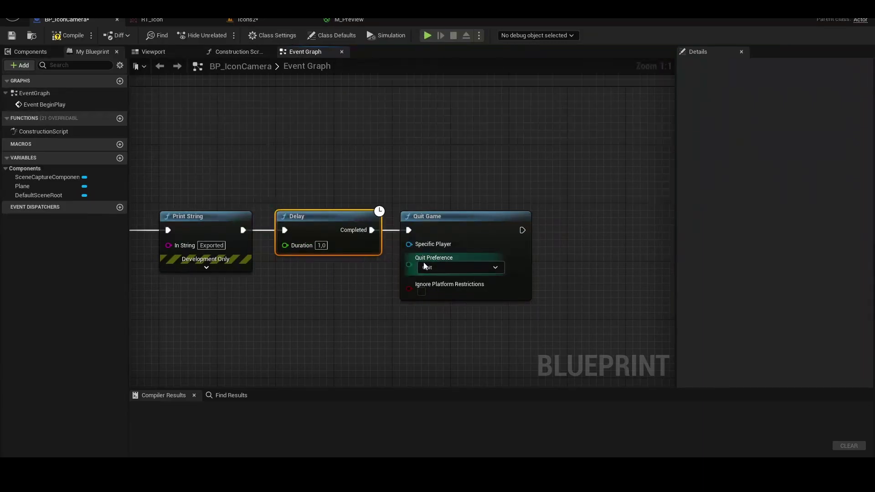
left_click(321, 245)
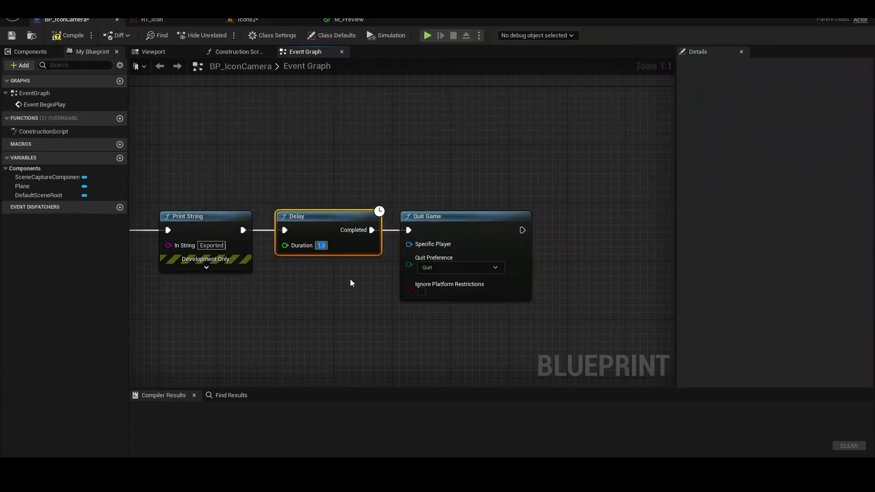
type("0,5")
left_click(369, 124)
left_click(70, 36)
Test-play the Icons2 level, and return to the BP_IconCamera event graph
left_click(273, 20)
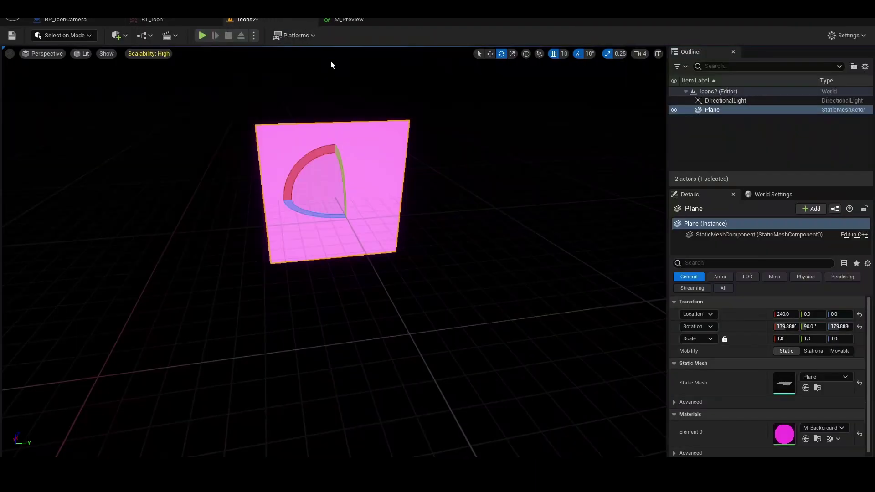
left_click(202, 35)
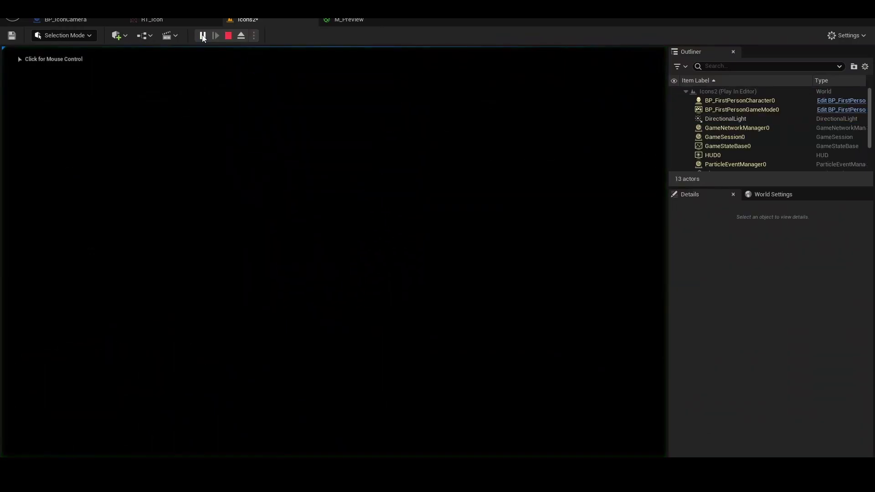
left_click(41, 20)
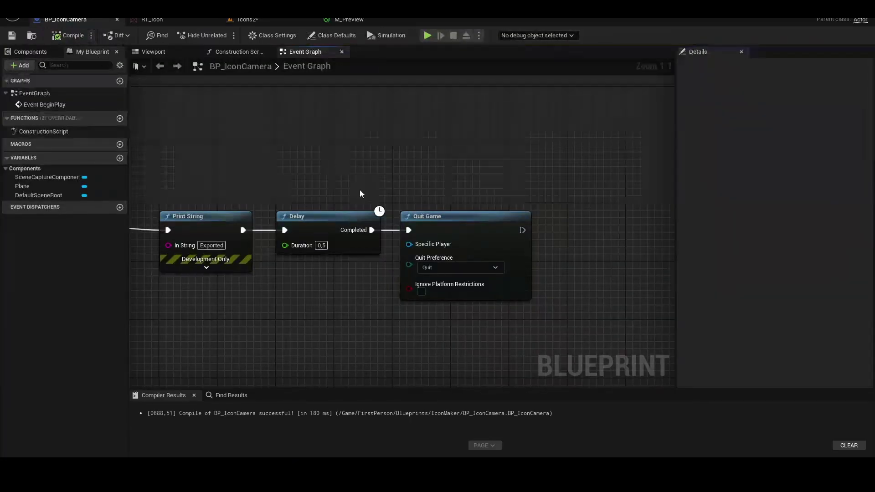
Examine the Quit Game node and the whole node chain from Event BeginPlay through export, print and delay
left_click(468, 232)
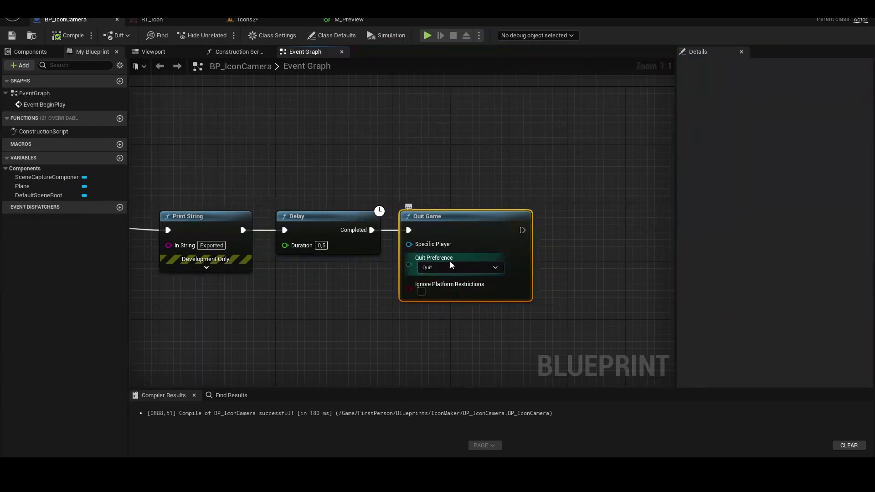
right_click_drag(443, 252, 471, 261)
left_click_drag(363, 176, 365, 246)
right_click_drag(336, 268, 484, 264)
right_click_drag(494, 234, 300, 232)
left_click_drag(406, 184, 490, 304)
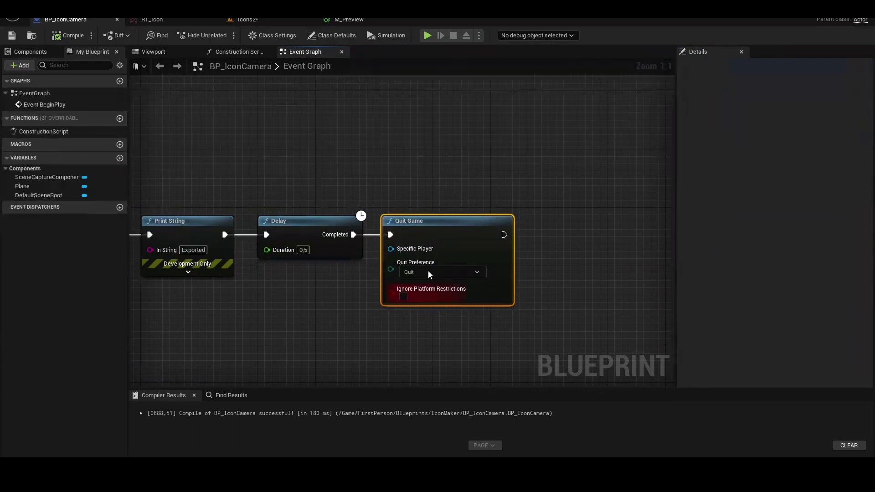
scroll(463, 287, "down", 7)
scroll(493, 280, "up", 5)
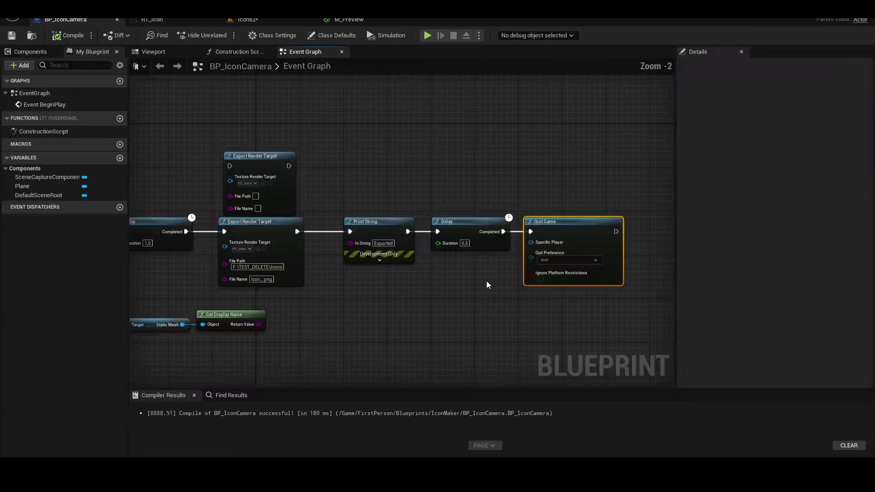
right_click_drag(343, 313, 455, 301)
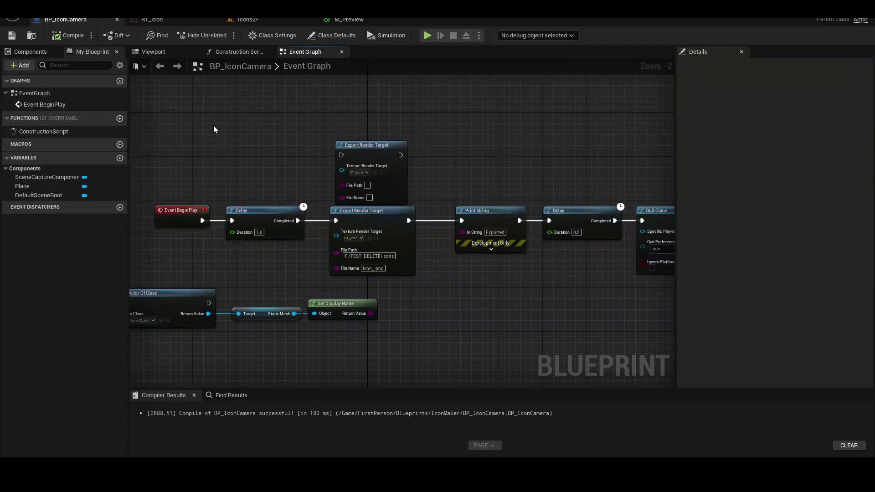
right_click_drag(216, 135, 174, 144)
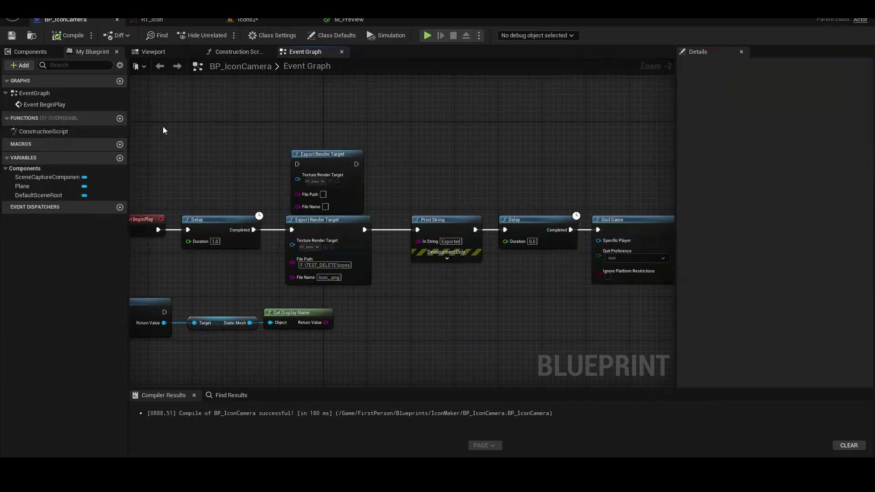
Inspect the icon camera's Plane component, including its transform, static mesh and Element 0 material
left_click(13, 54)
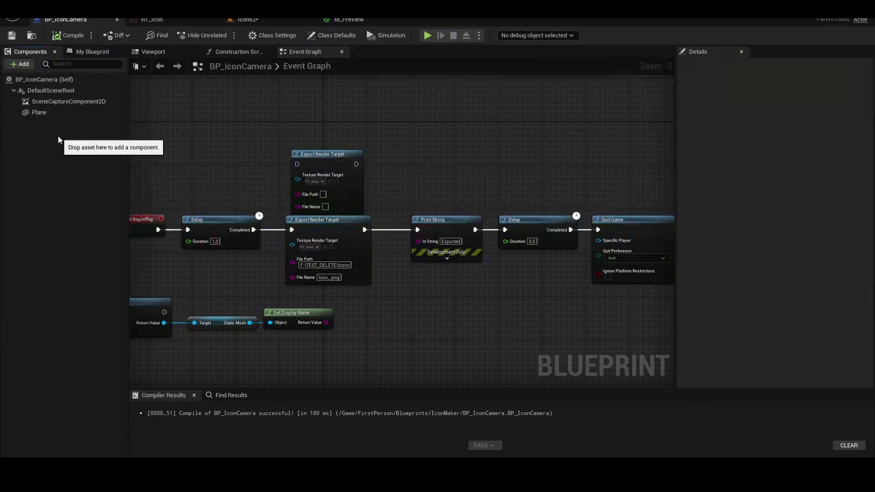
left_click(53, 113)
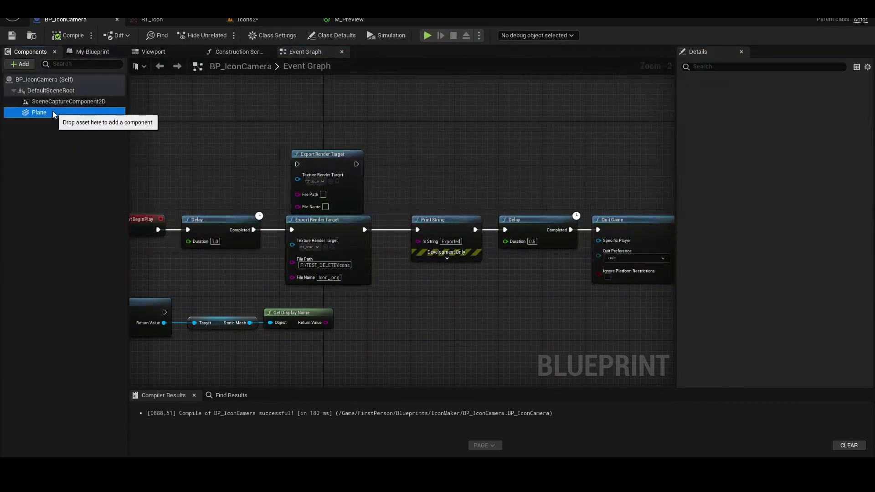
left_click(22, 64)
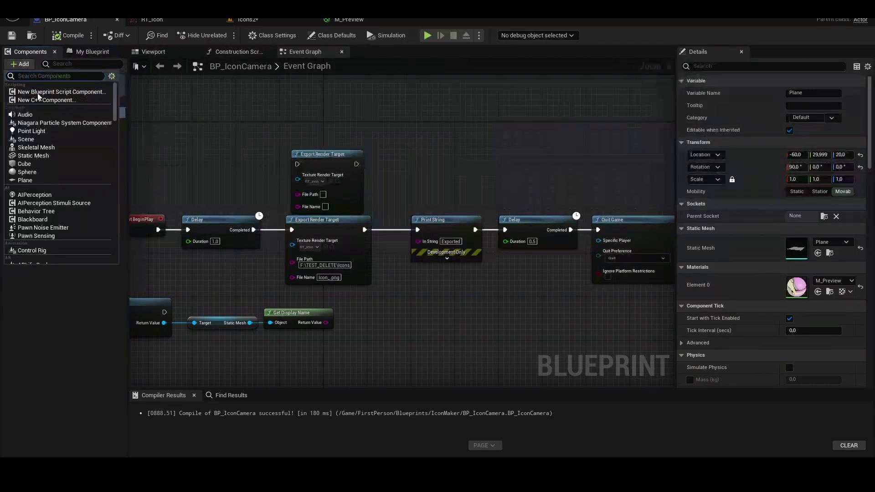
left_click(303, 123)
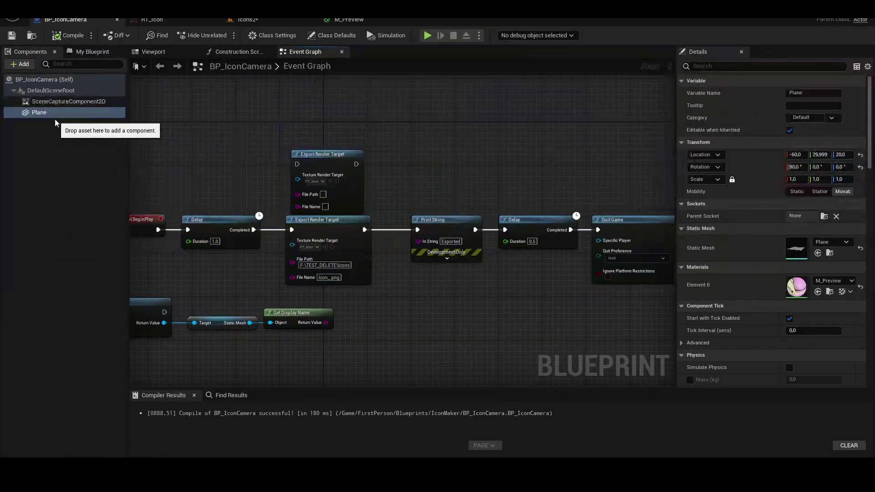
scroll(802, 255, "down", 3)
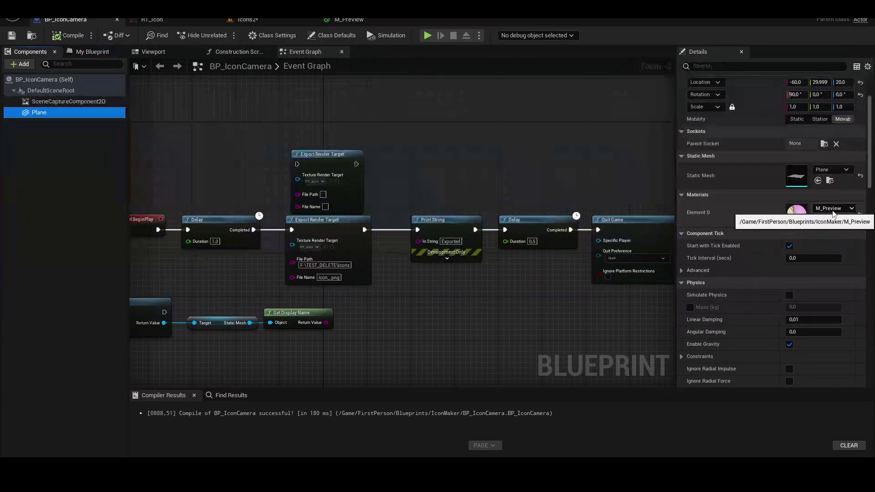
Check the M_Preview material graph and the RT_Icon render target, and return to BP_IconCamera
left_click(346, 20)
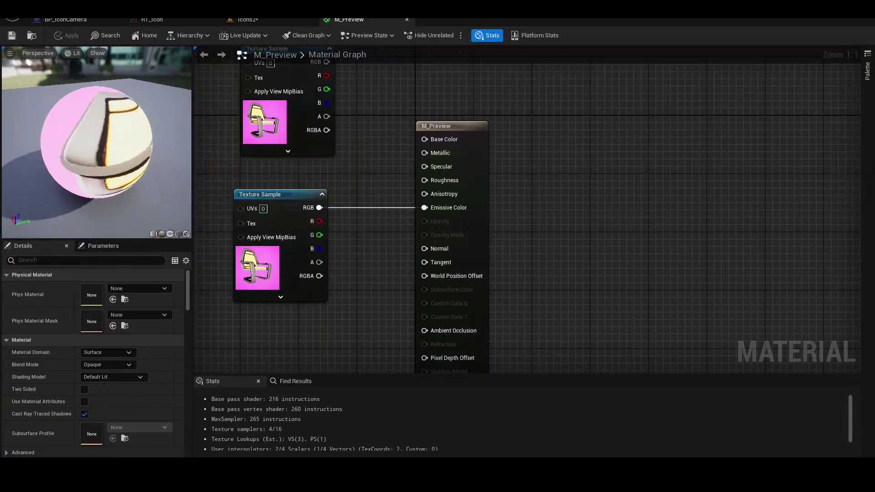
left_click(65, 19)
left_click(160, 19)
left_click(65, 19)
Place a BP_IconCamera actor in the Icons2 level at about X 660, Y 30, Z -2040
left_click(278, 20)
key("ctrl+space")
left_click_drag(258, 351, 315, 267)
right_click_drag(396, 250, 383, 261)
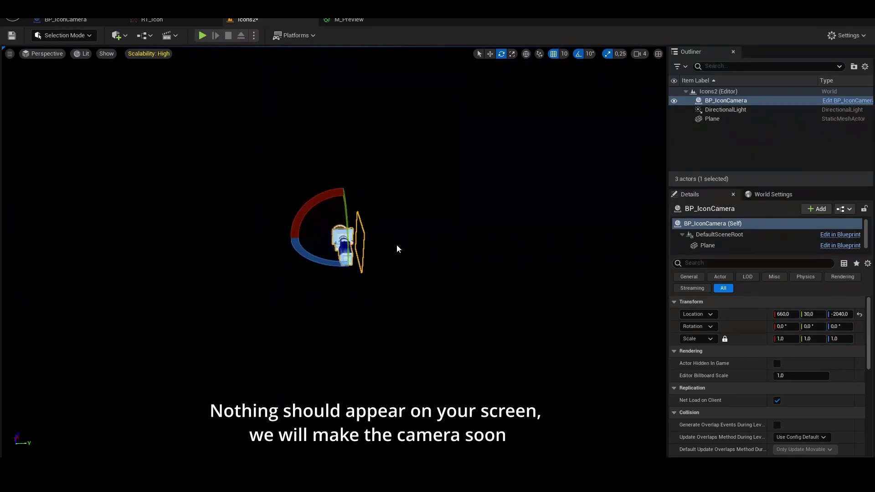
Reset the BP_IconCamera actor's location to 0, 0, 0 and frame it beside the background plane
left_click(859, 317)
key("f")
key("w")
right_click_drag(332, 256, 285, 234)
scroll(256, 297, "down", 5)
right_click_drag(205, 70, 221, 84)
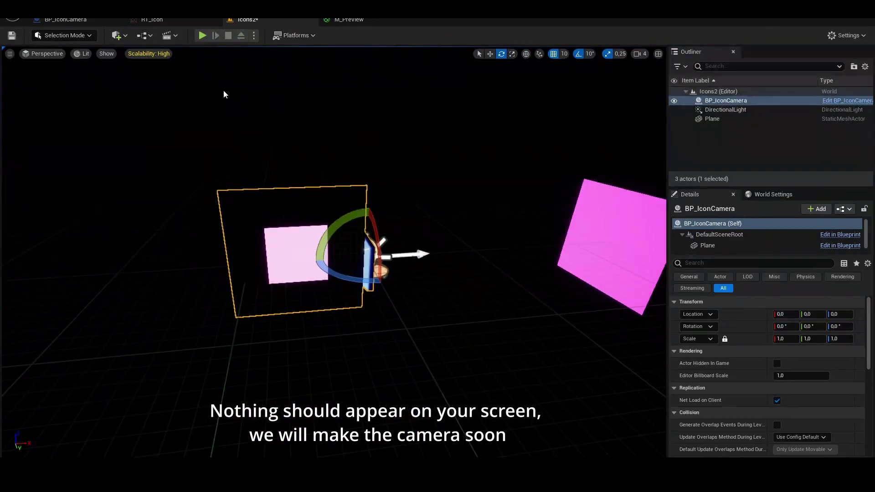
View the icon camera's components in the 3D viewport of BP_IconCamera
left_click(98, 20)
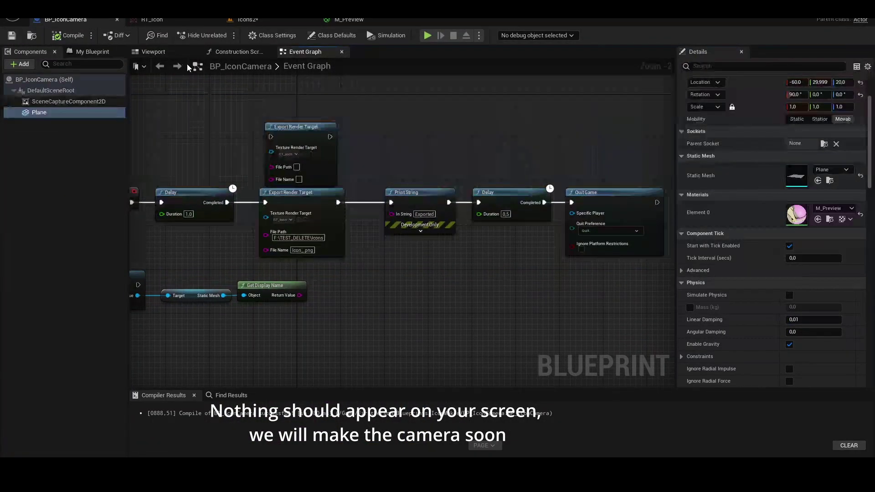
left_click(158, 52)
key("a")
mouse_move(366, 182)
right_mouse_down()
mouse_move(397, 153)
mouse_move(422, 152)
mouse_move(374, 179)
right_mouse_up()
key("w")
Add a Cube to the Icons2 level, reset its location and move it along X to 370, in front of the icon camera
left_click(242, 20)
left_click(116, 35)
mouse_move(152, 129)
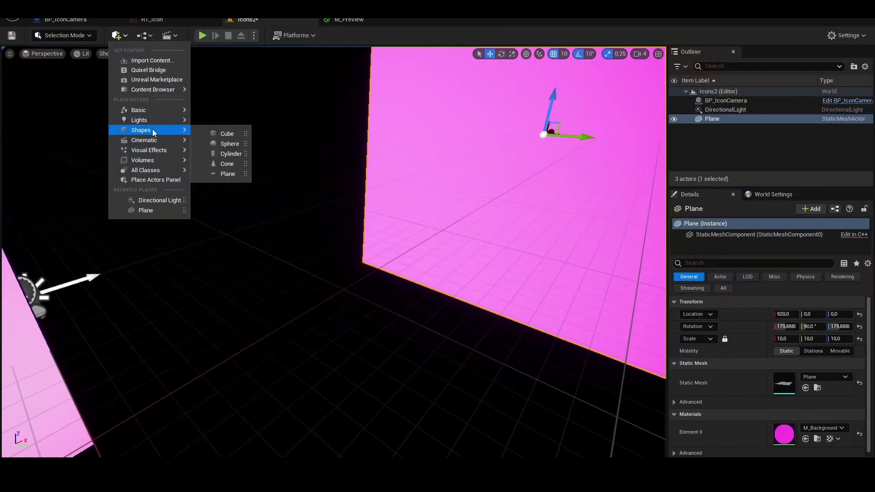
left_click(241, 134)
right_click_drag(343, 255, 312, 279)
key("s")
left_click(860, 315)
left_click_drag(273, 200, 475, 131)
Change the cube's static mesh to SM_Chair
left_click(821, 377)
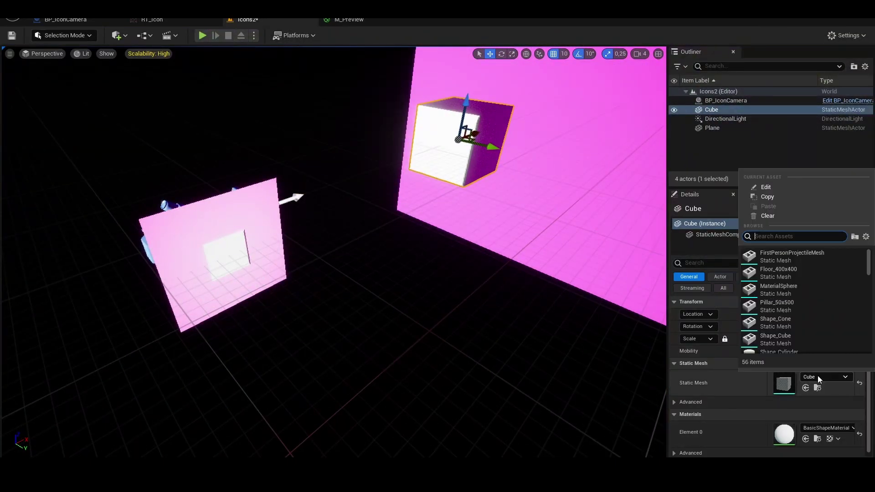
scroll(802, 319, "down", 5)
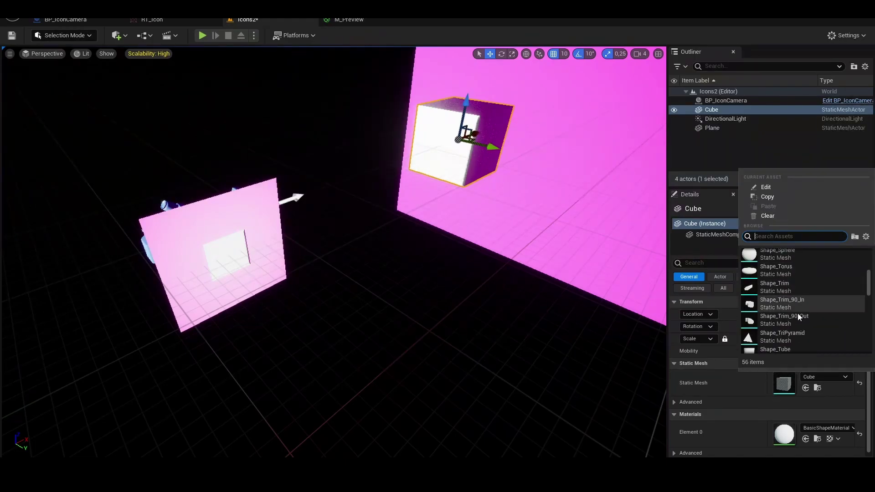
scroll(799, 315, "down", 5)
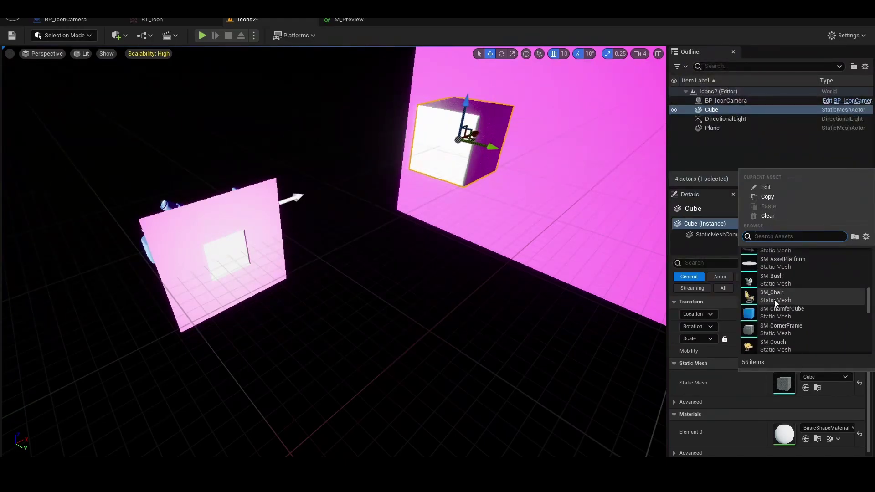
left_click(776, 294)
Rotate the chair about 130° around Z, lower it to Z -30 and move it closer to the icon camera
key("e")
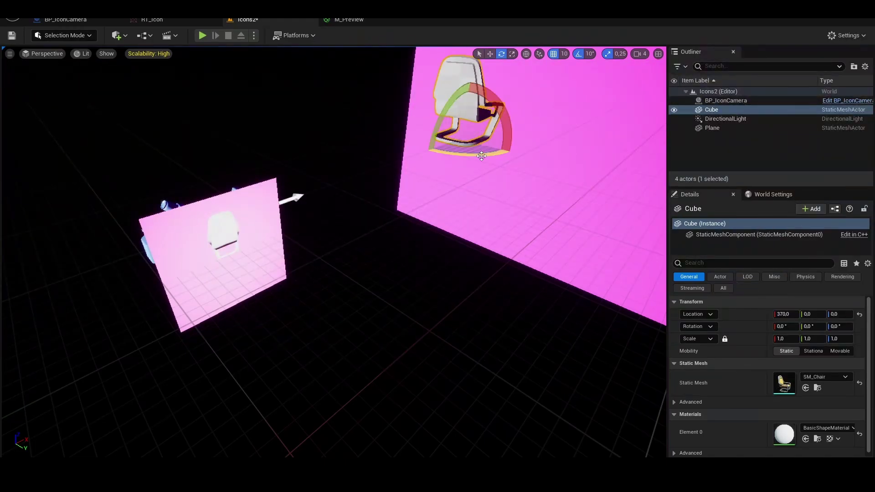
left_click_drag(481, 156, 498, 128)
key("w")
left_click_drag(466, 101, 467, 122)
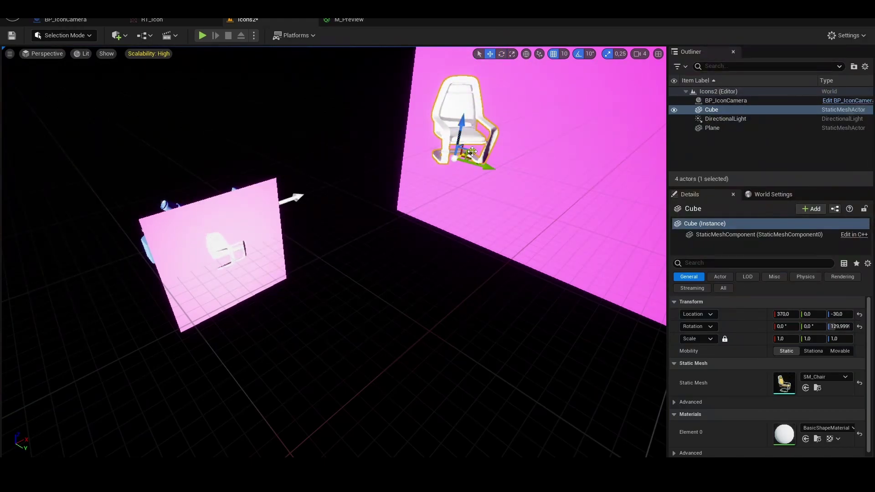
left_click_drag(472, 151, 405, 177)
Look at the icon camera's preview plane and inspect the SceneCaptureComponent2D's transform and projection settings in BP_IconCamera
right_click_drag(303, 226, 246, 207)
left_click(302, 225)
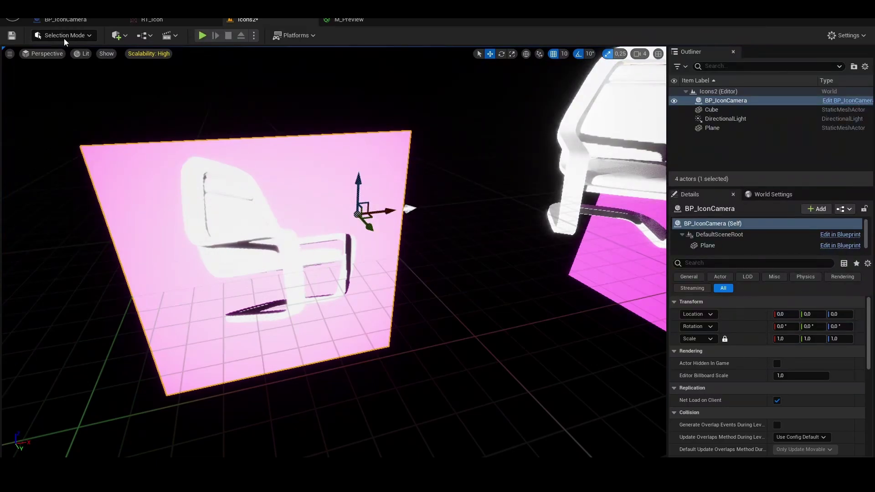
left_click(65, 19)
left_click(64, 102)
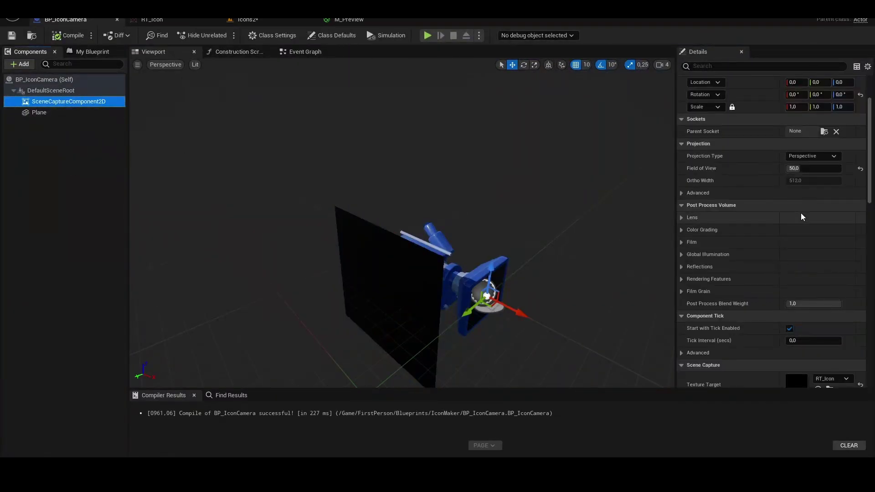
scroll(802, 216, "up", 3)
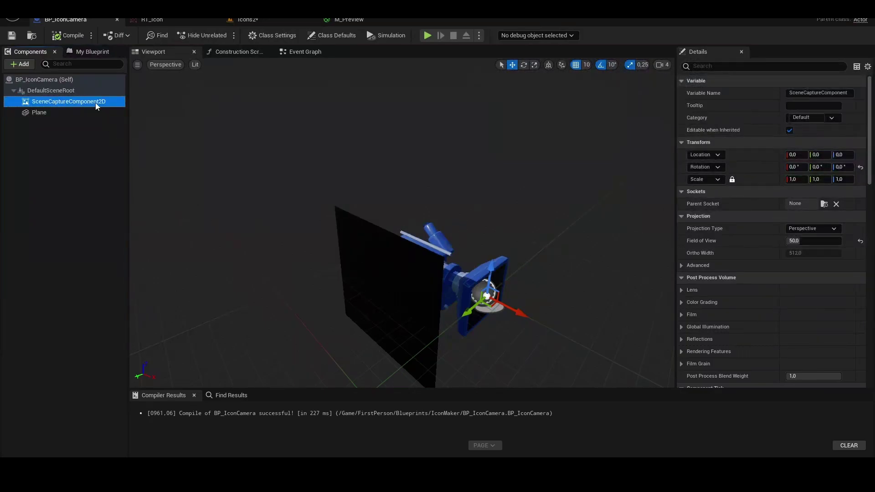
Add a second Scene Capture Component 2D to the icon camera and delete it again
left_click(23, 64)
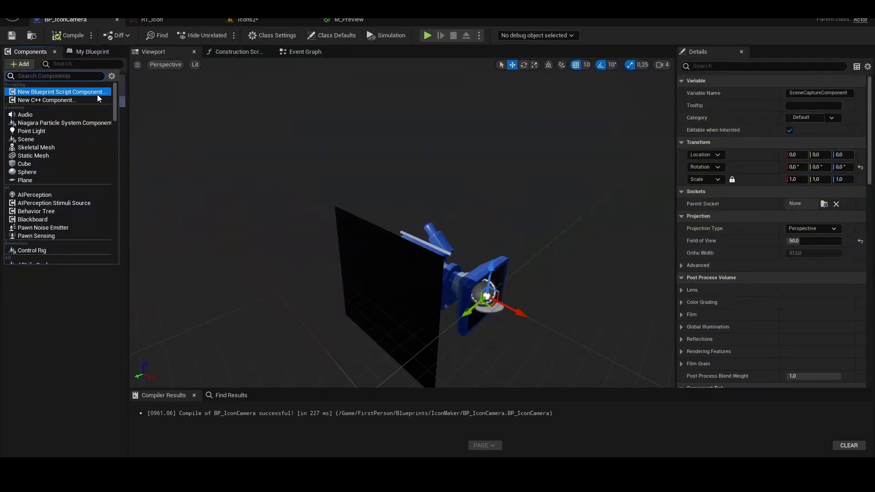
left_click(226, 97)
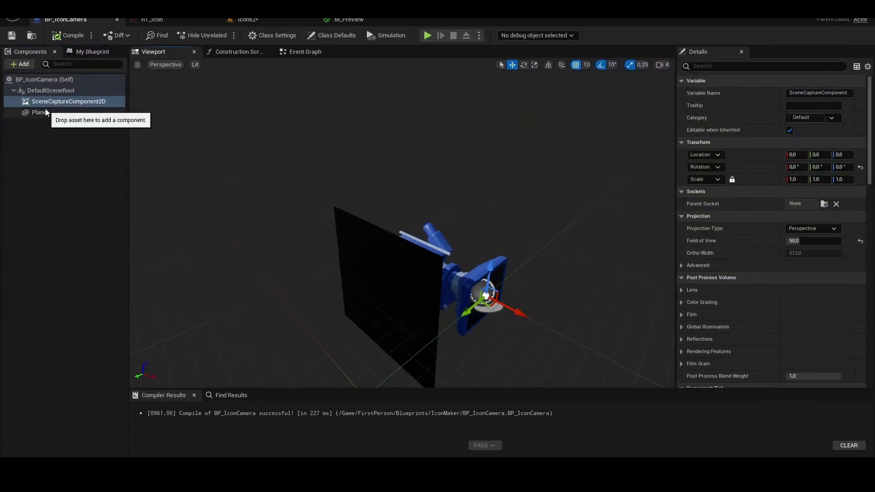
left_click(19, 64)
type("scene")
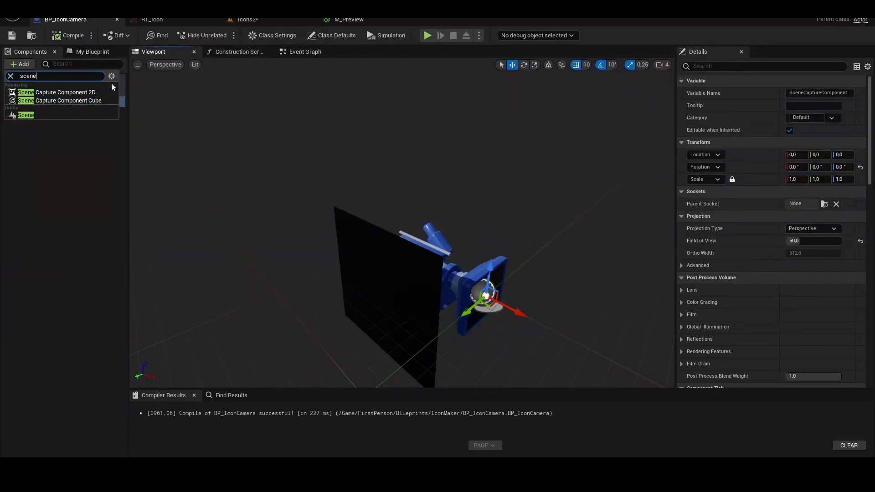
left_click(91, 92)
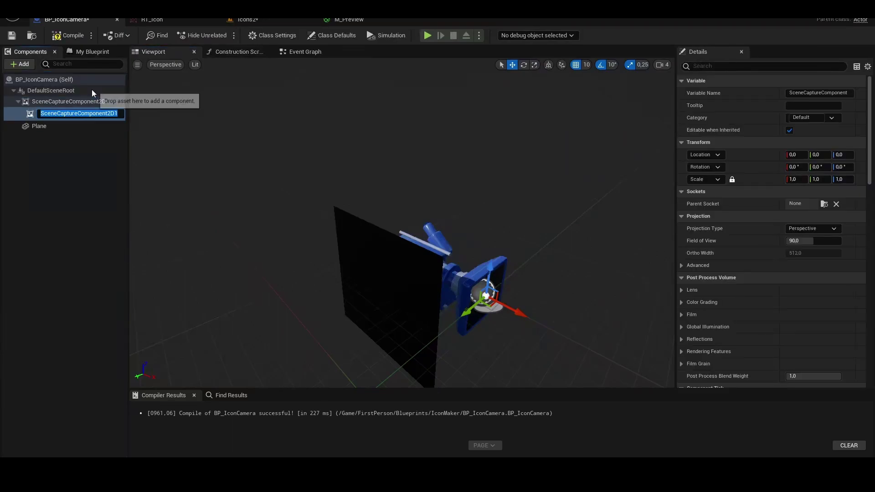
key("Return")
key("Delete")
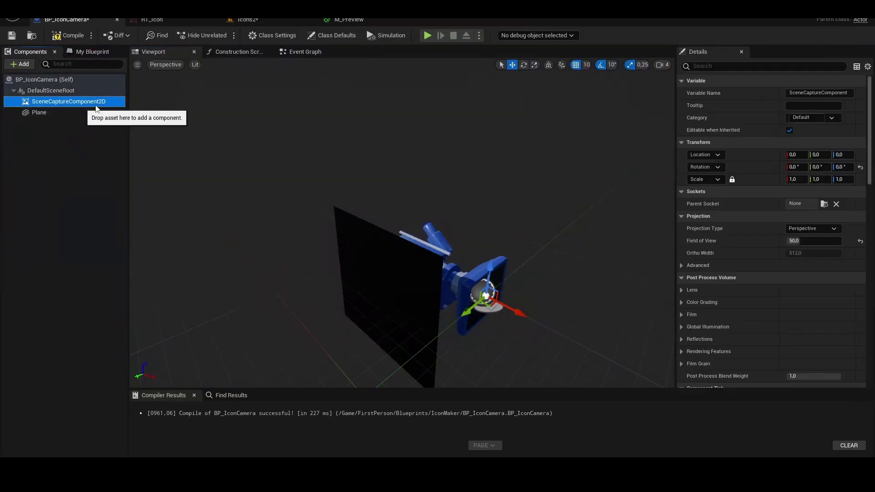
Examine the scene capture component's Field of View and the Texture Target choices in its Scene Capture settings
scroll(746, 158, "down", 2)
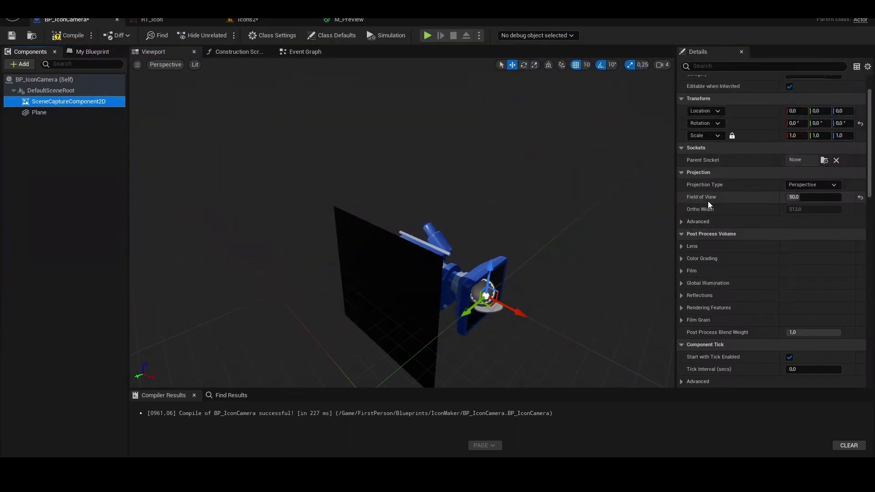
left_click(807, 197)
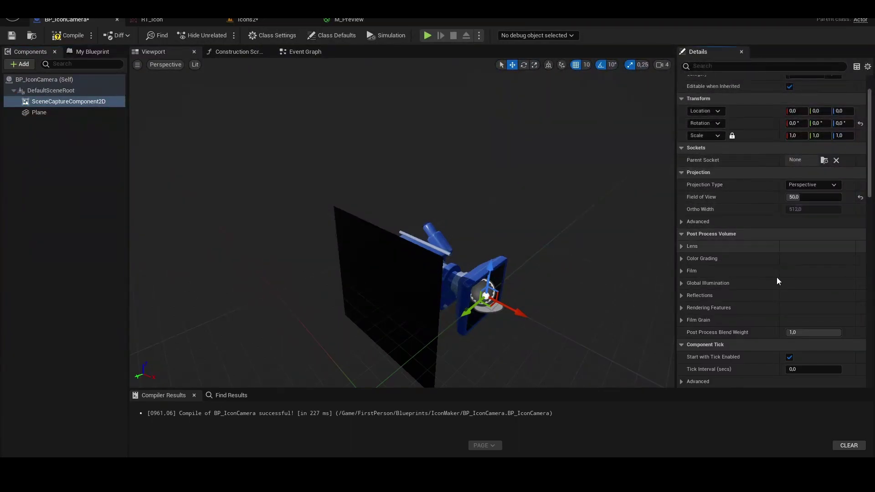
scroll(775, 285, "down", 11)
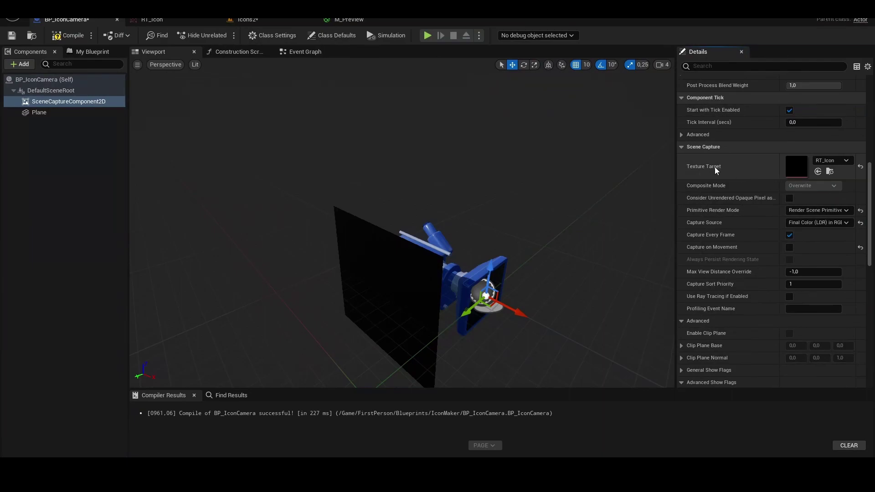
left_click(841, 163)
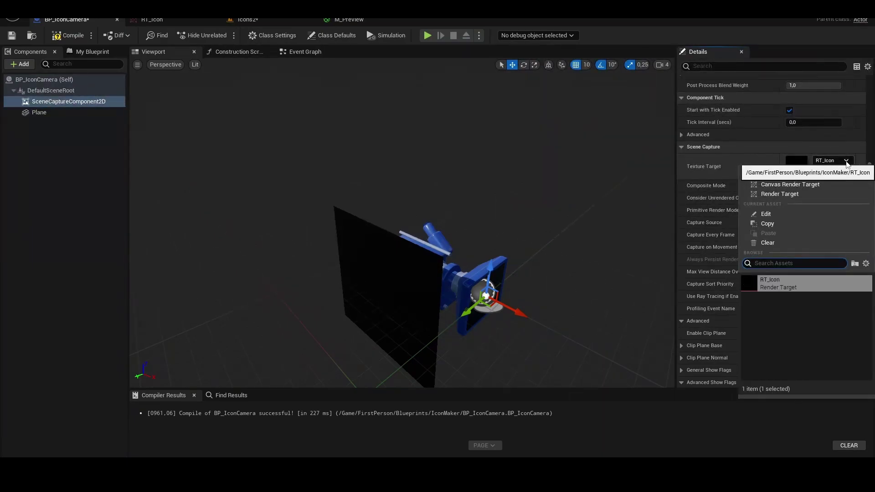
left_click(753, 150)
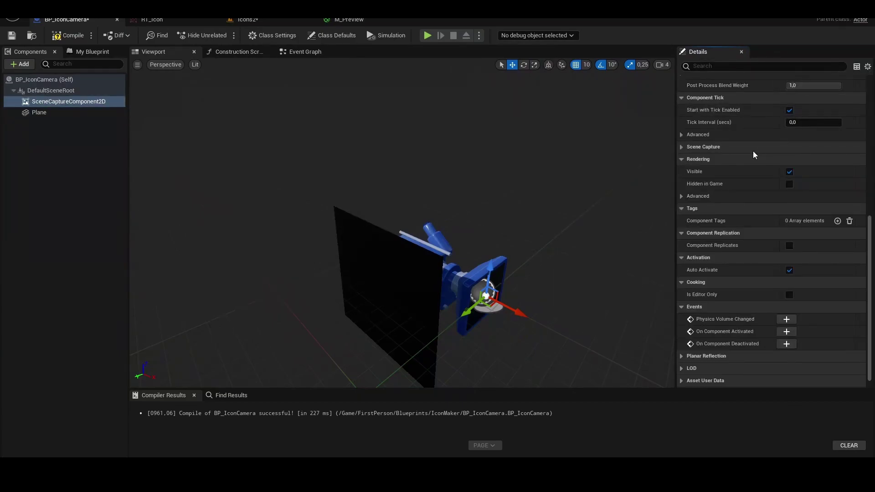
left_click(753, 151)
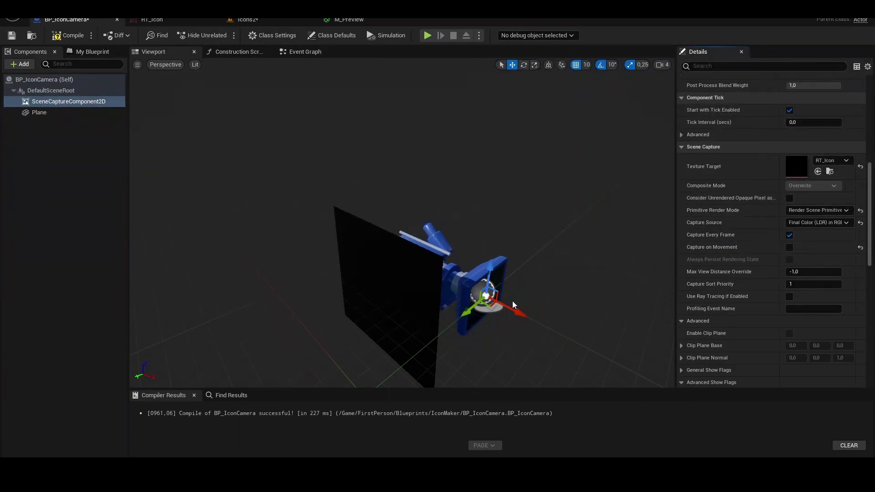
Compare the Plane with the scene capture component and examine the latter's Primitive Render Mode and Capture Source options
left_click(410, 289)
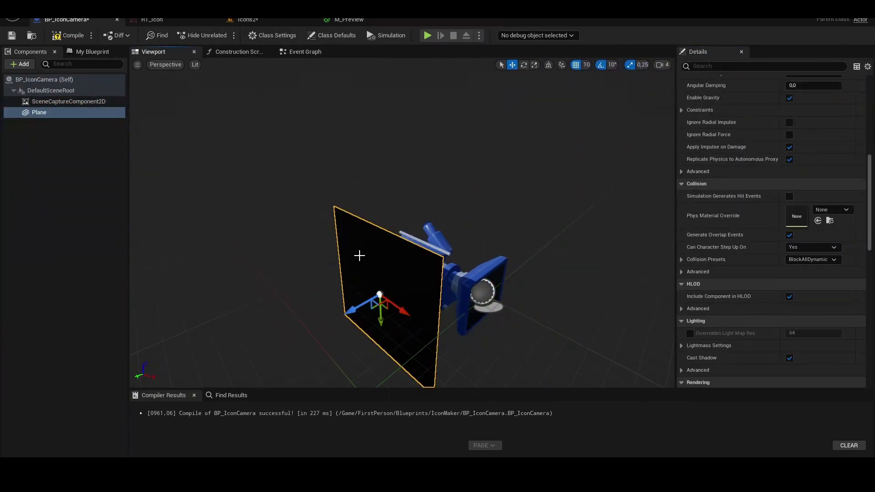
right_click_drag(471, 290, 508, 319)
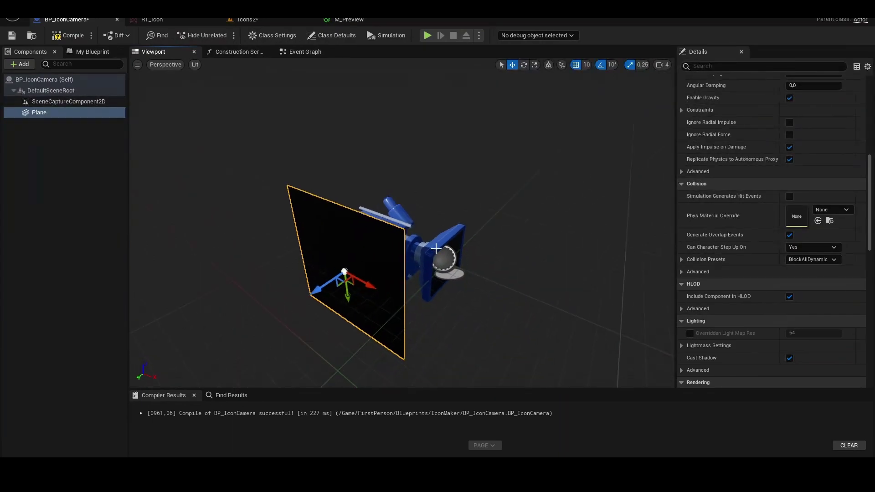
left_click(435, 247)
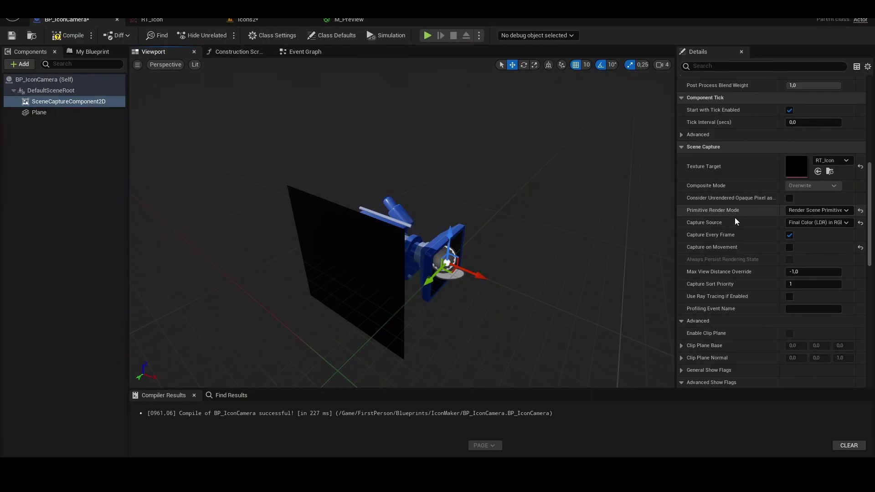
left_click(813, 211)
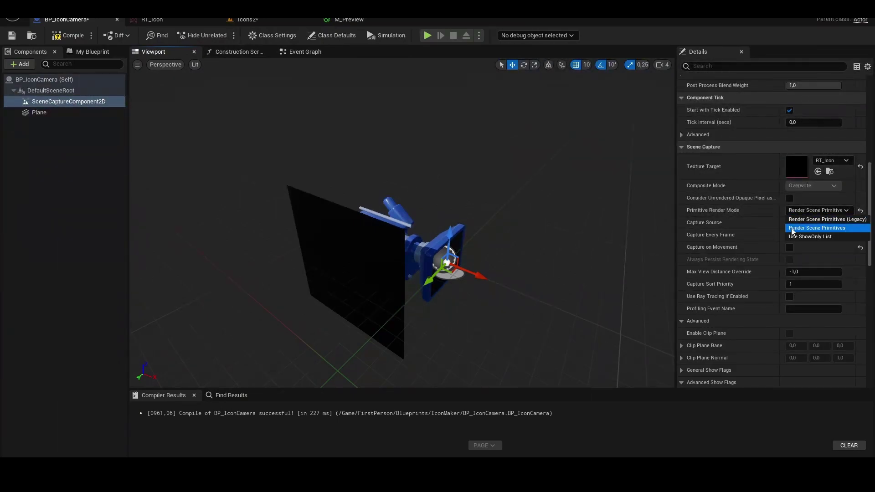
left_click(758, 234)
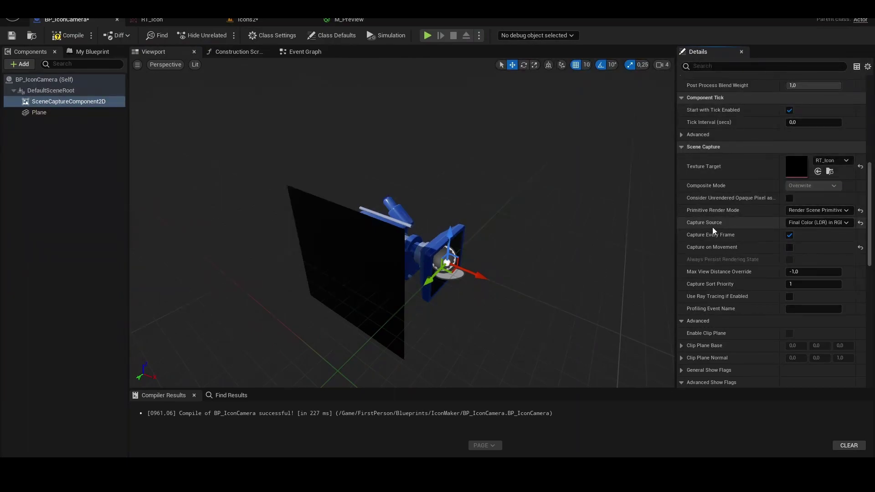
left_click(801, 223)
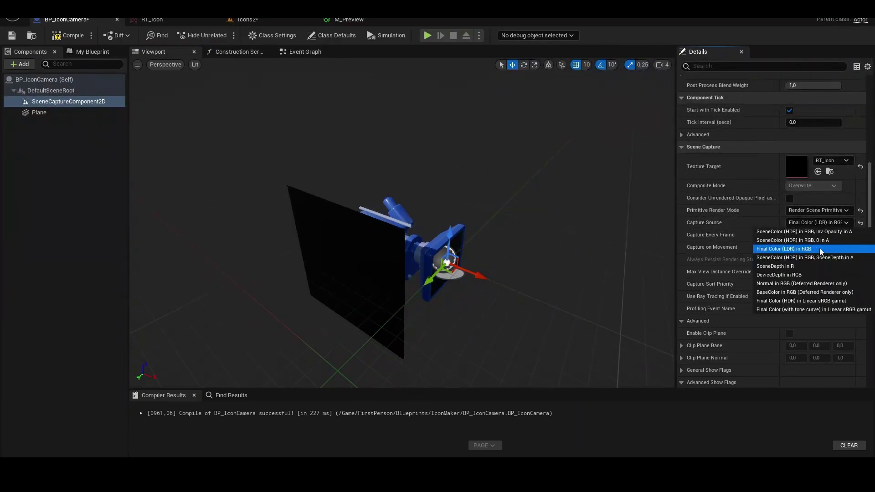
left_click(762, 192)
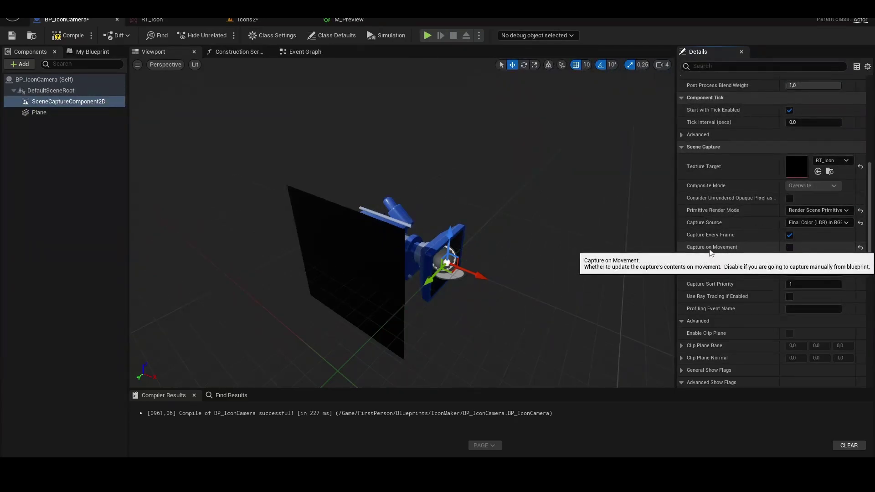
Review the scene capture component's show flags and remaining settings, and compile BP_IconCamera
scroll(710, 252, "down", 15)
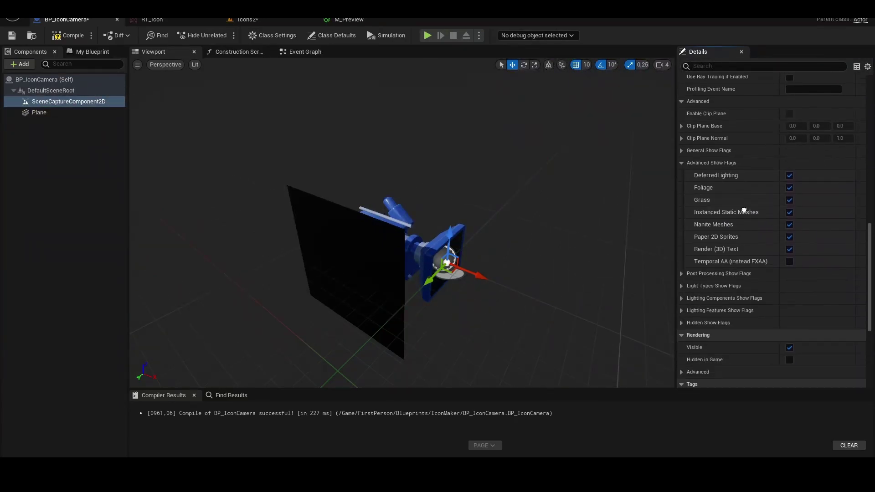
scroll(746, 160, "down", 2)
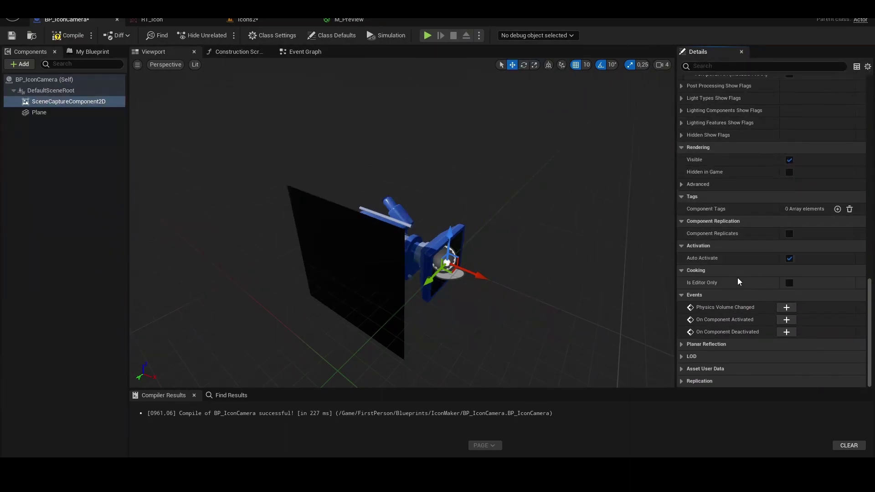
scroll(702, 337, "up", 12)
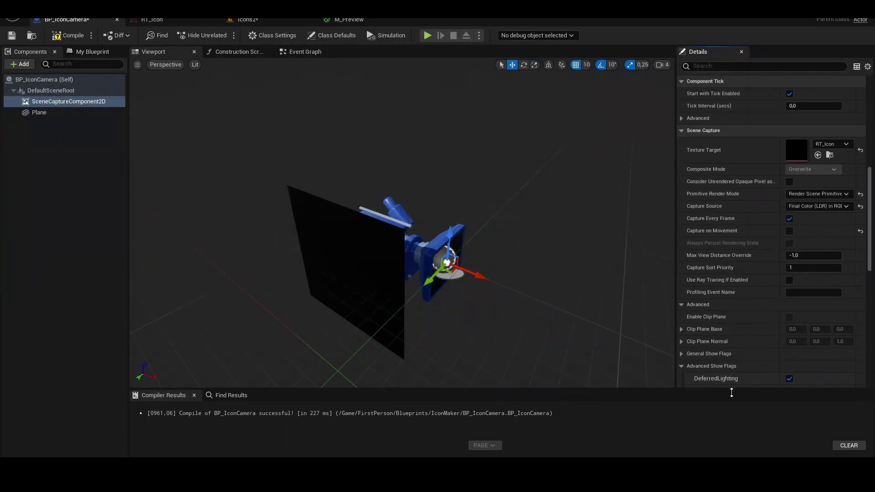
scroll(701, 358, "up", 2)
left_click(68, 35)
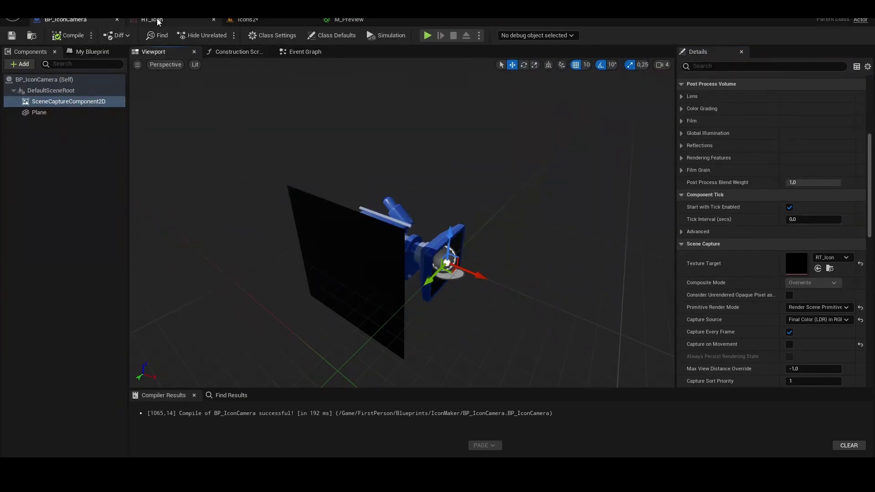
Return to the Icons2 level and check the chair on the icon camera's preview plane
left_click(252, 19)
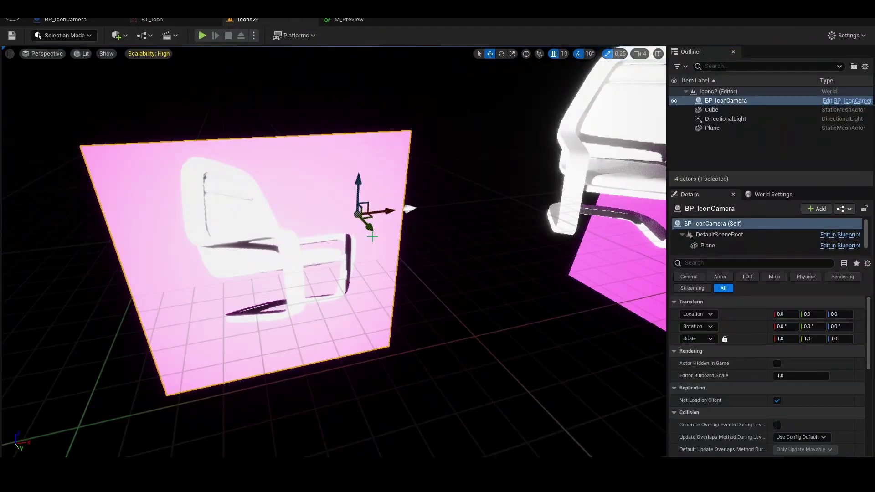
right_click_drag(371, 236, 406, 236)
mouse_move(319, 170)
right_mouse_down()
mouse_move(344, 170)
mouse_move(330, 170)
right_mouse_up()
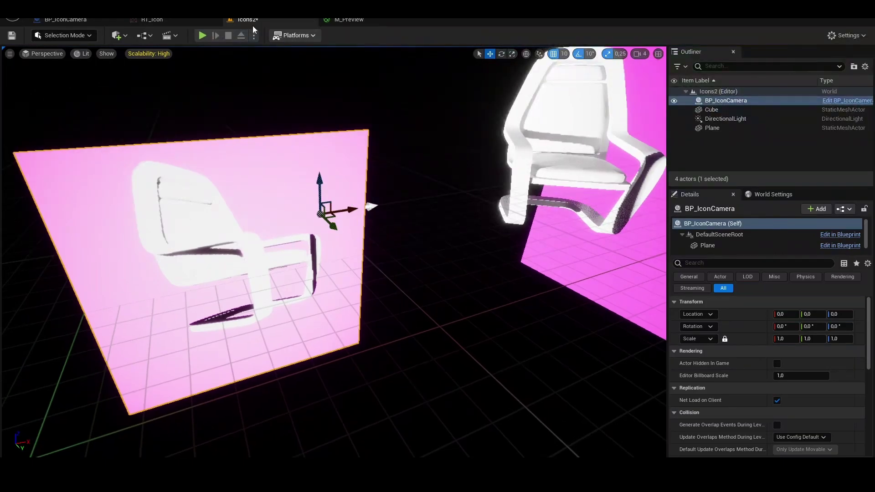
Test-play the level, set GameMode Override to GameMode in the World Settings, and save the level
left_click(202, 35)
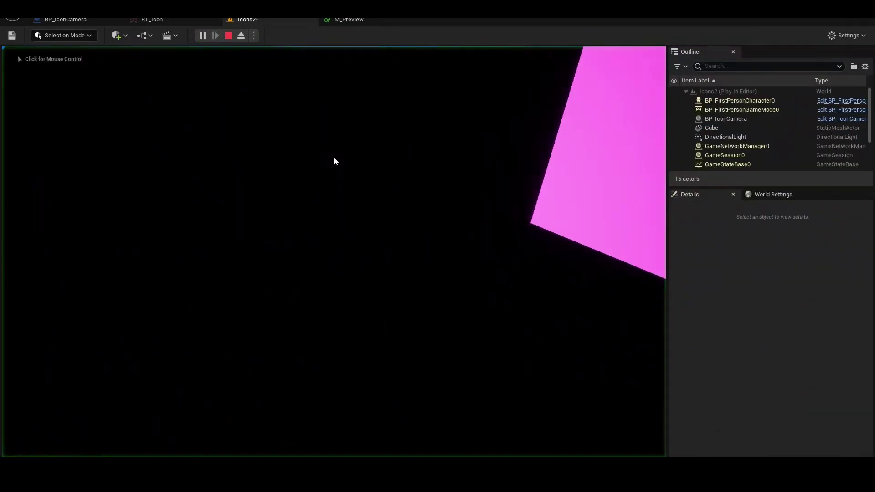
key("Escape")
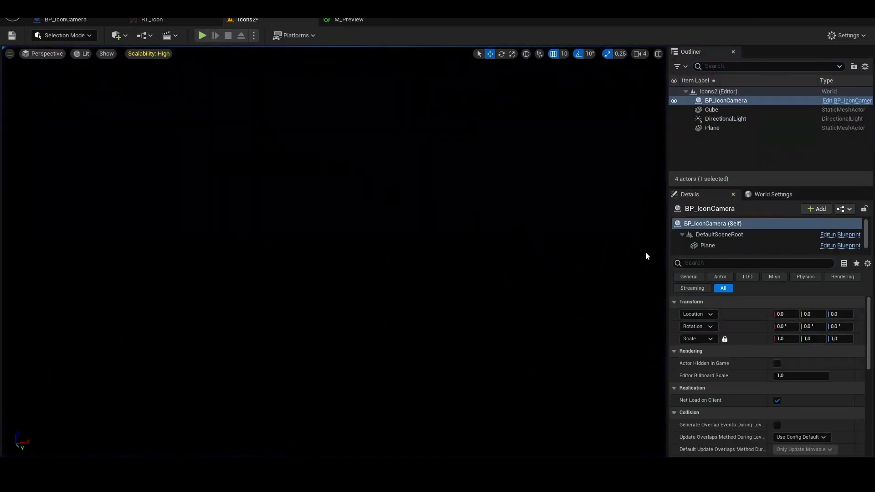
left_click(775, 194)
left_click(798, 236)
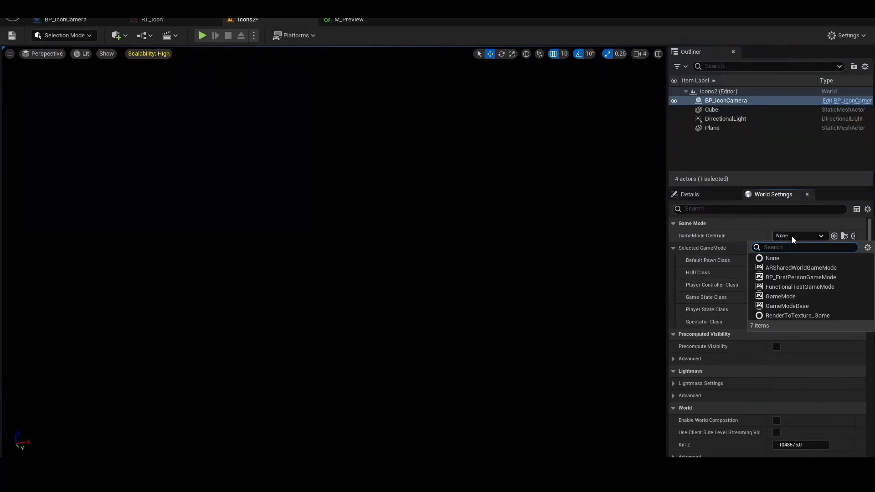
left_click(784, 297)
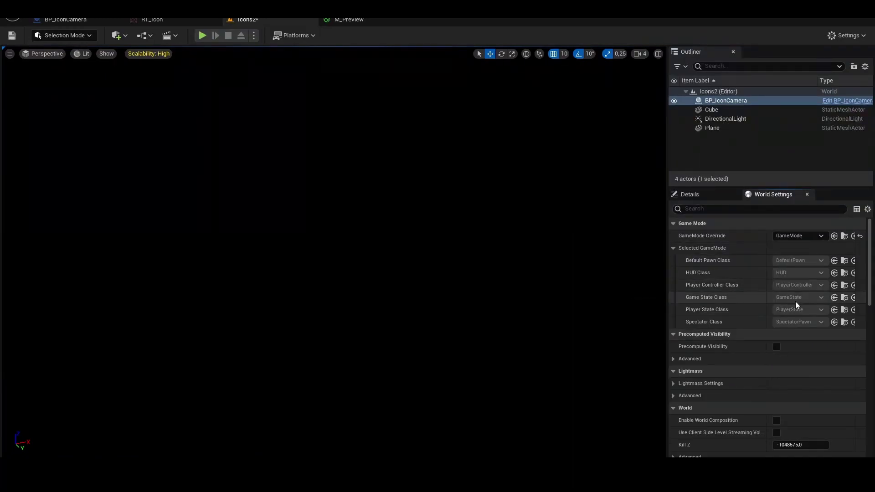
left_click(12, 35)
Delete the existing Icon_.png from the export folder and briefly play the level to export the chair icon again
right_click_drag(372, 246, 374, 214)
key("w")
key("s")
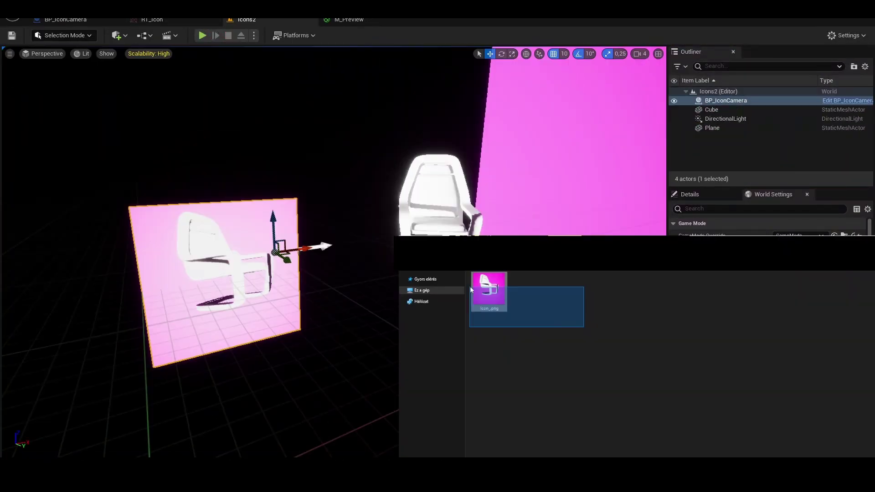
left_click_drag(470, 287, 473, 288)
key("Delete")
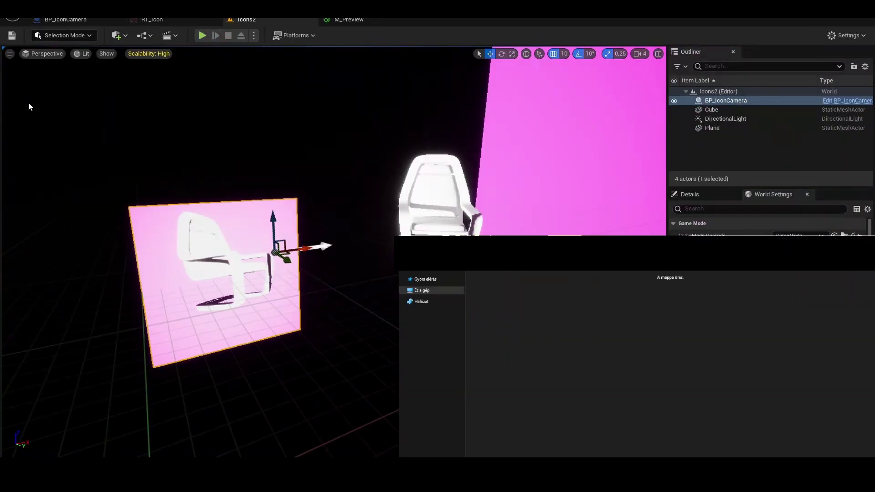
left_click(204, 37)
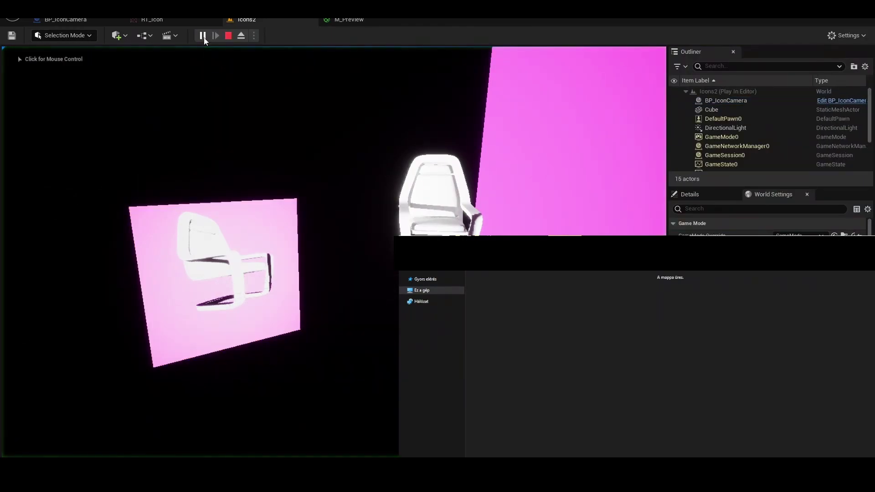
left_click(233, 34)
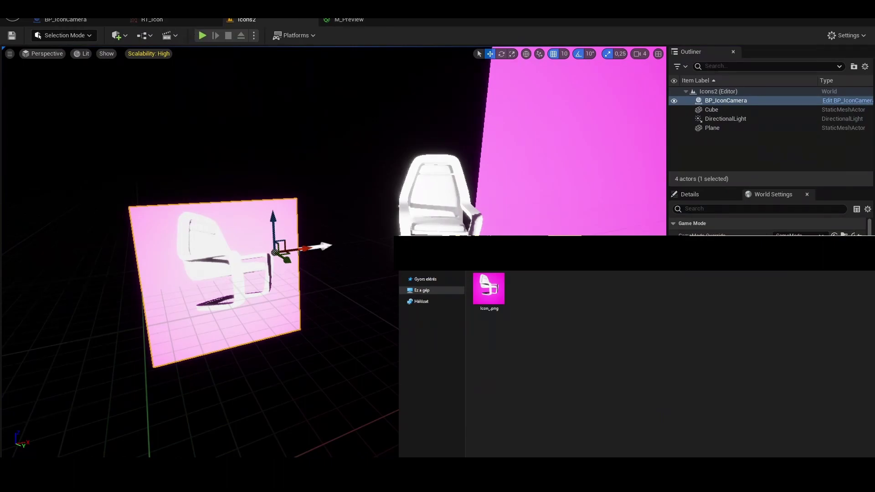
Repeat the export test by deleting the newly generated Icon_.png and running the level once more
left_click(477, 274)
key("Delete")
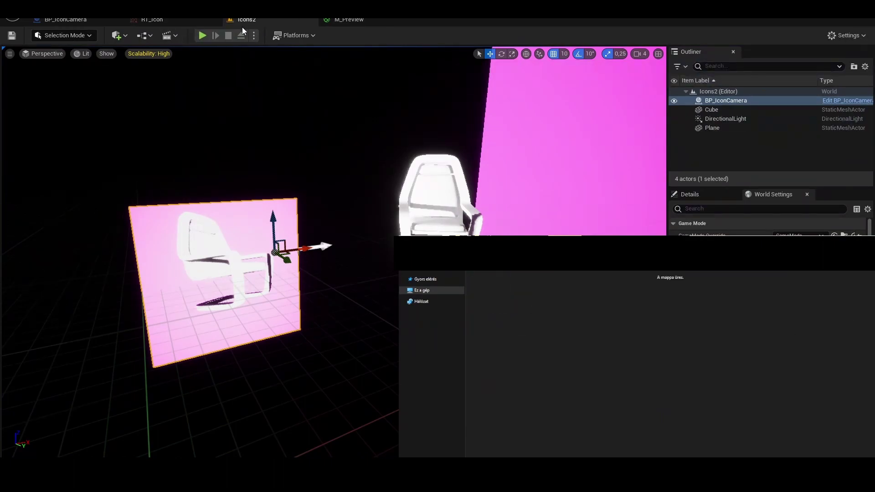
left_click(201, 36)
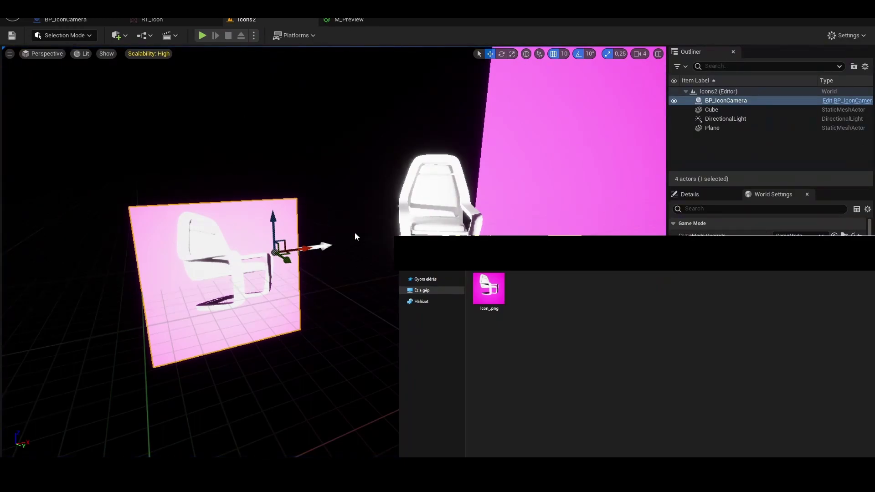
Restore the default materials on the chair (the Cube actor) and save the level
left_click(426, 207)
left_click(711, 197)
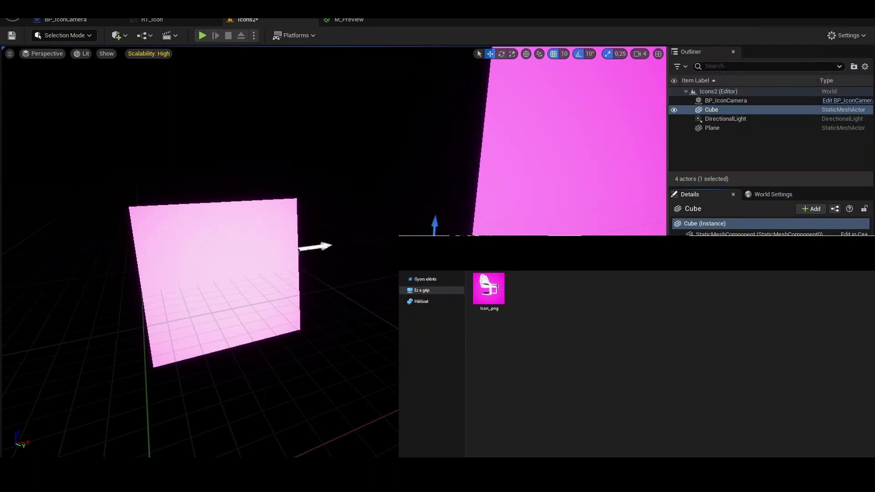
key("ctrl+z")
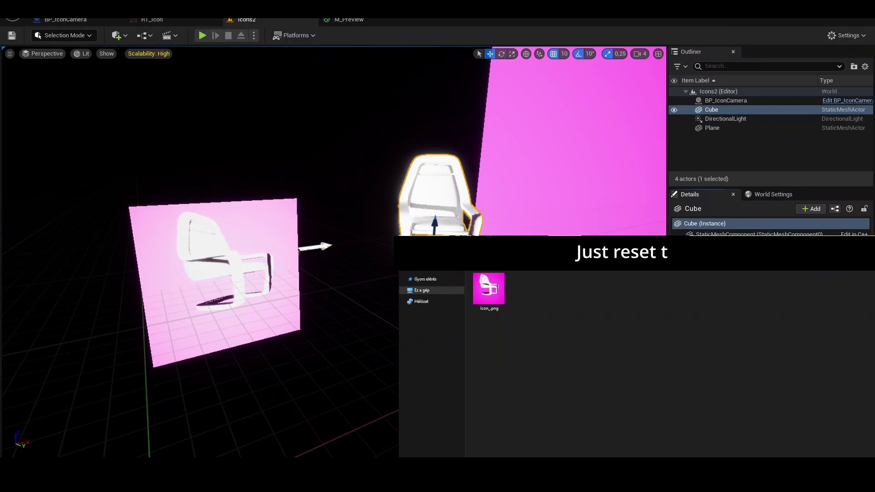
key("ctrl+z")
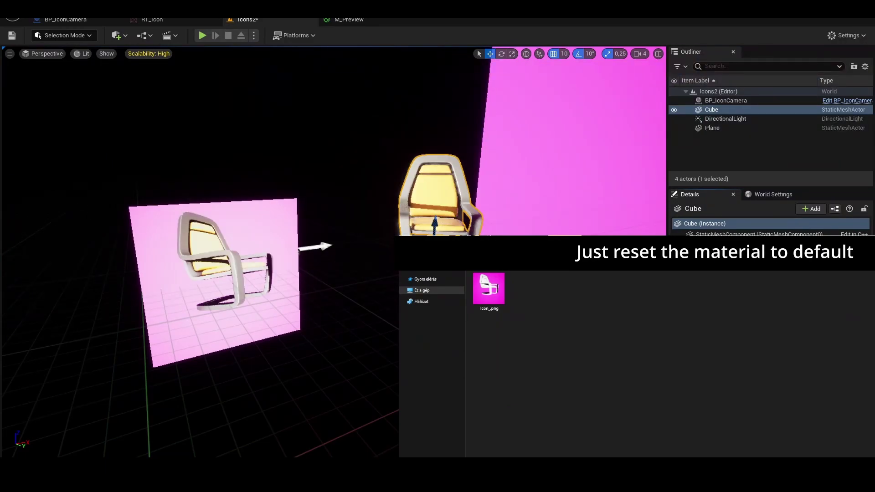
left_click(12, 36)
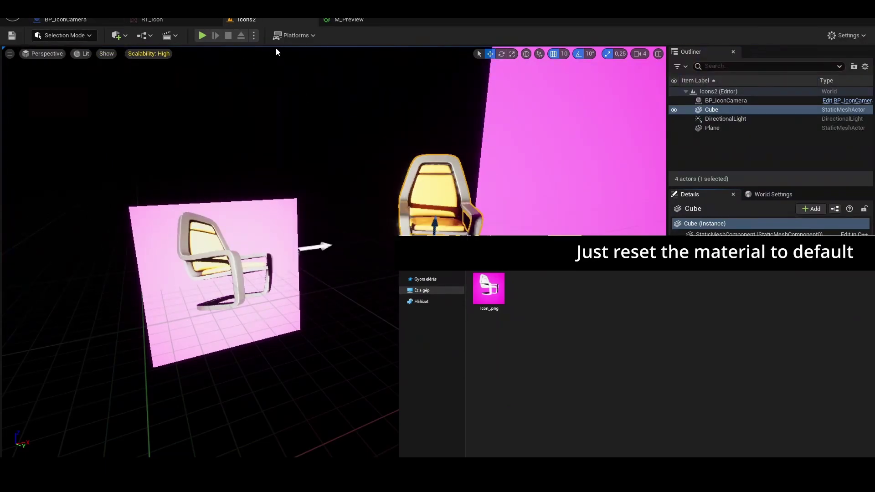
Play the level to export the chair icon with its default materials, and rename the exported file as Icon_Chair.png
left_click(205, 35)
key("Escape")
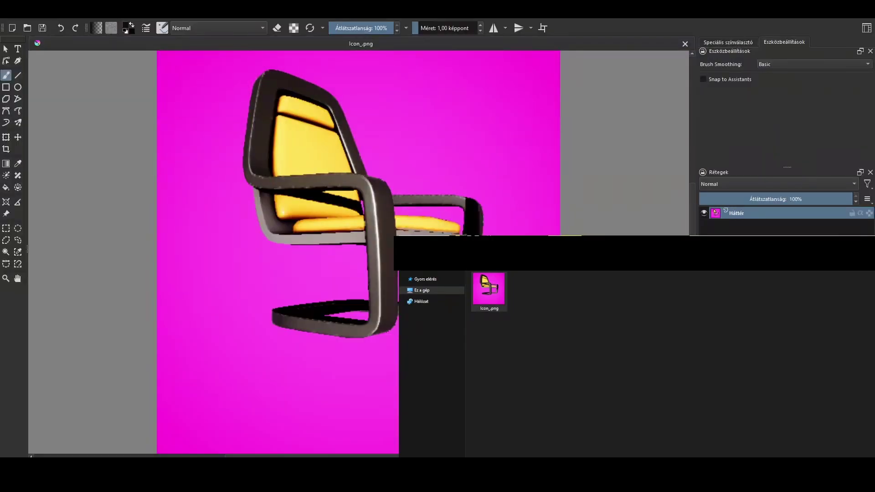
left_click(489, 292)
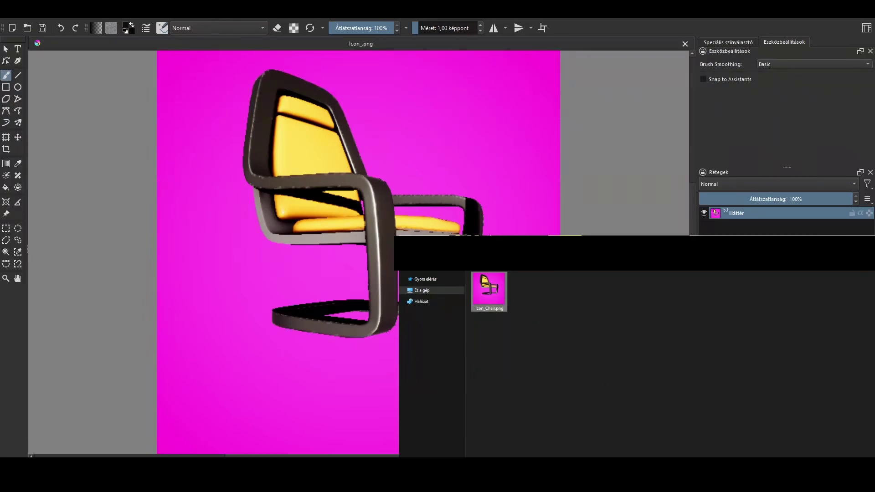
Switch back to Unreal Editor and run the level again to export a second icon alongside Icon_Chair.png
key("alt+Tab")
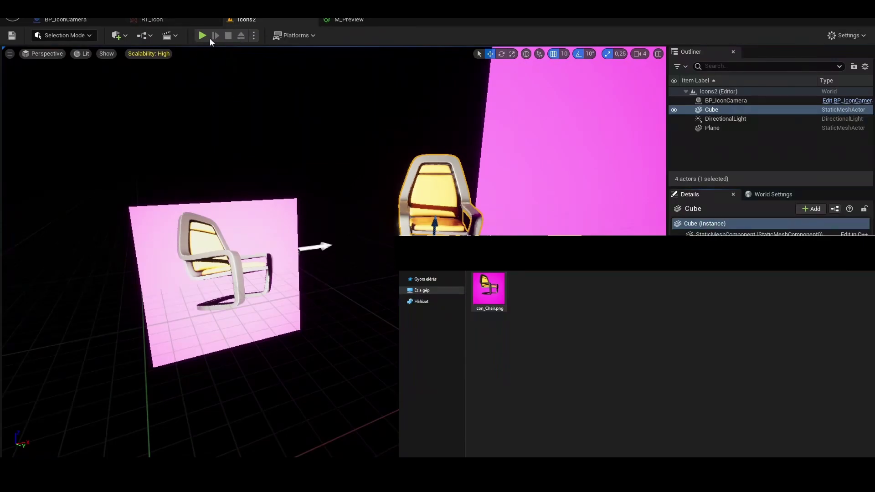
left_click(202, 36)
key("Escape")
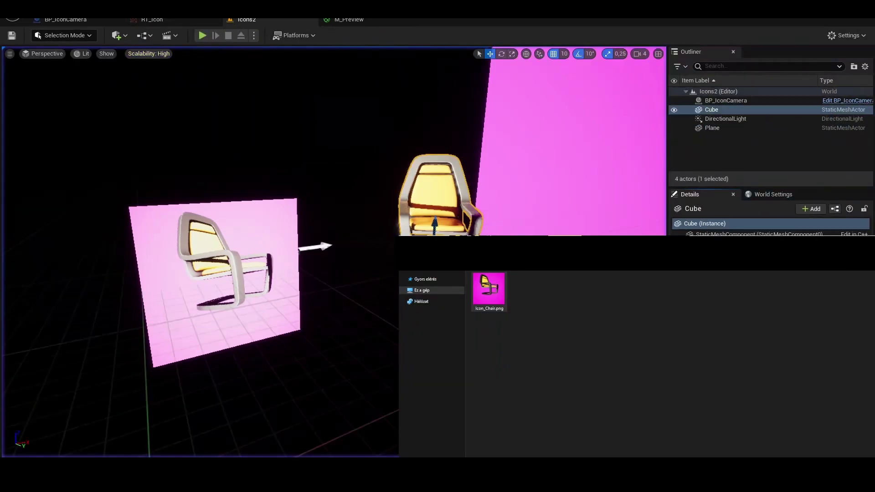
left_click_drag(560, 309, 471, 282)
left_click(570, 363)
Switch to Krita and select the magenta background around the chair by contiguous color with a threshold of 5
key("alt+Tab")
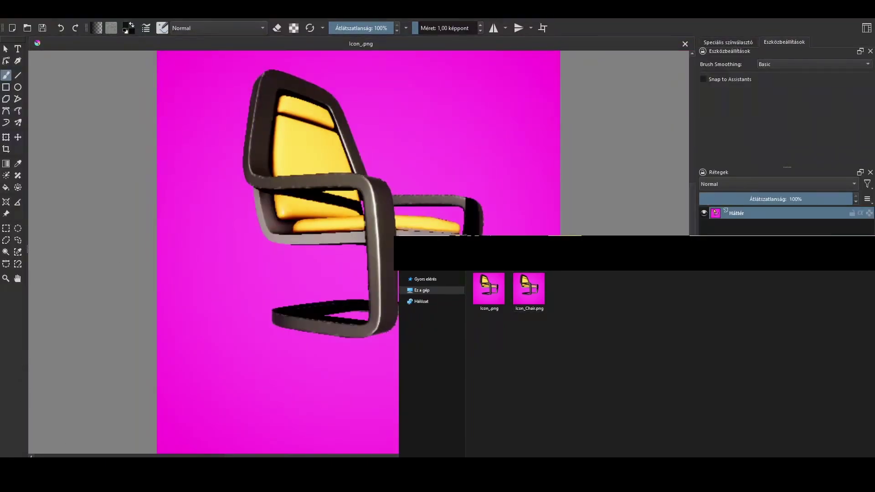
left_click(9, 252)
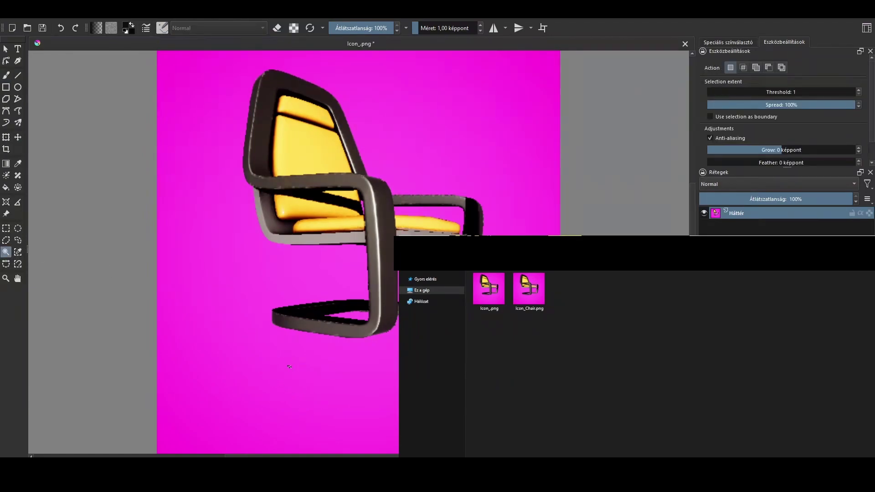
left_click(714, 91)
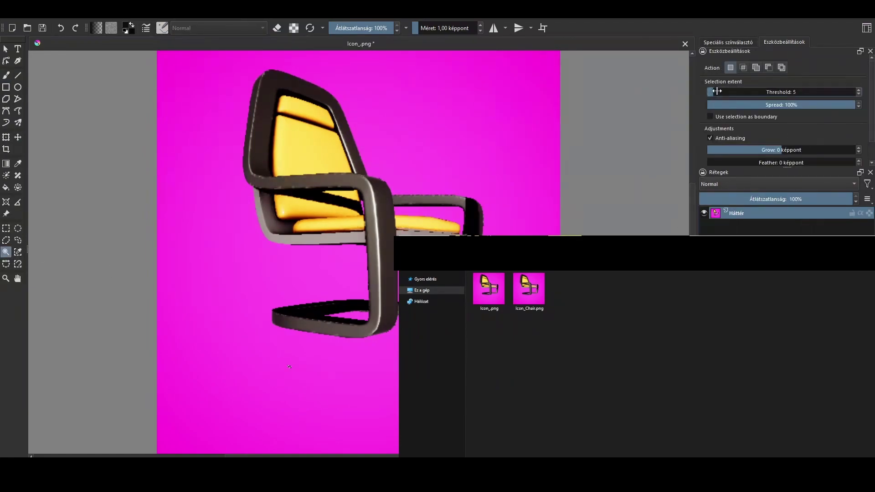
left_click(352, 256)
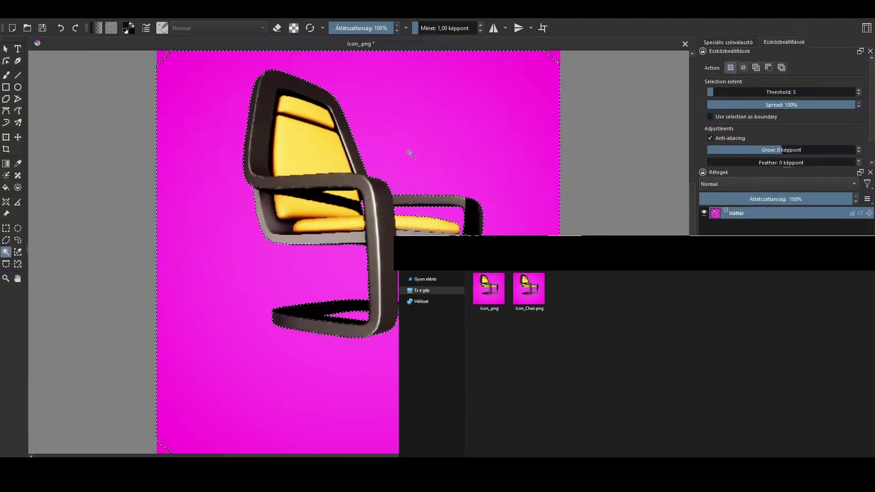
scroll(433, 165, "up", 3)
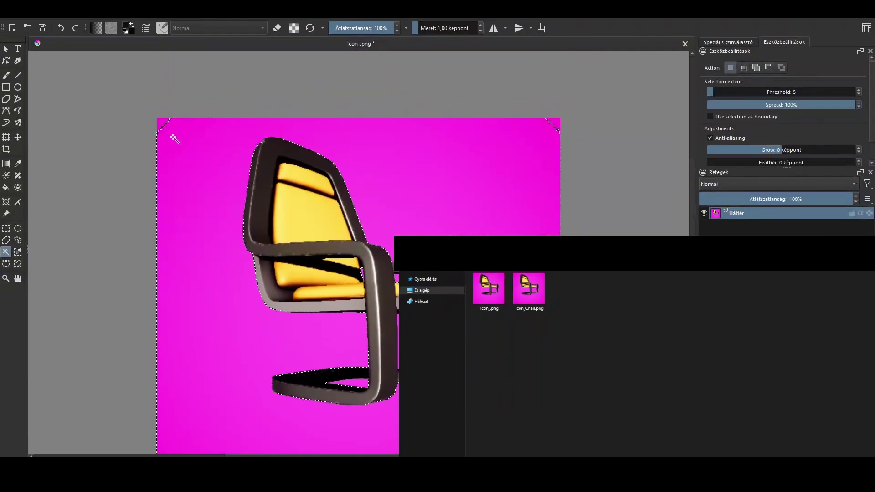
middle_click_drag(301, 370, 306, 153)
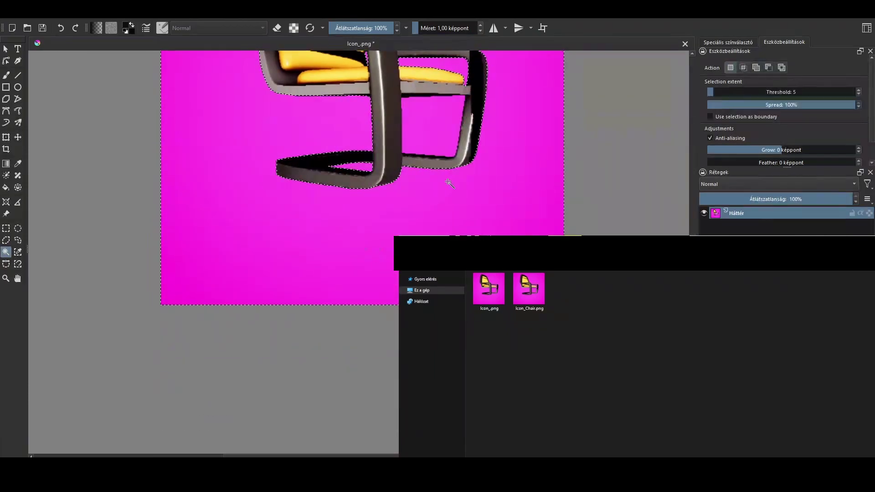
middle_click_drag(449, 184, 394, 334)
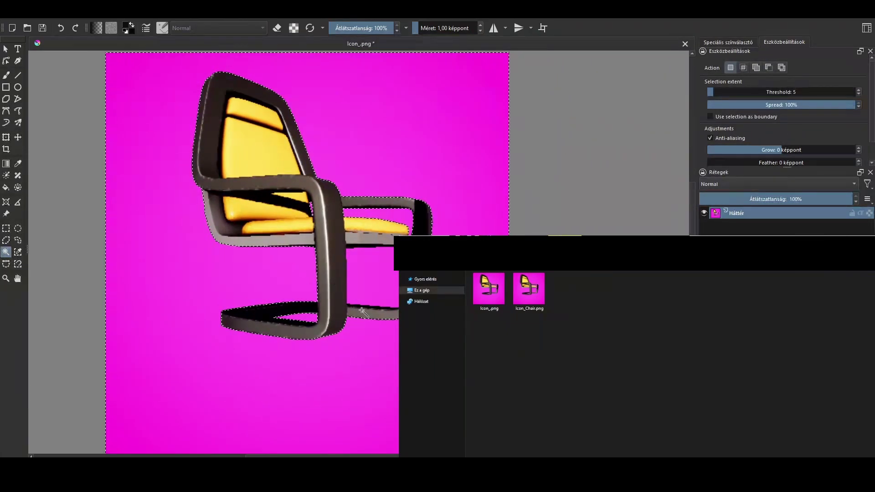
Delete the magenta background around the chair and within its frame, and inspect the edges of the cut-out icon
key("Delete")
left_click(374, 295)
key("Delete")
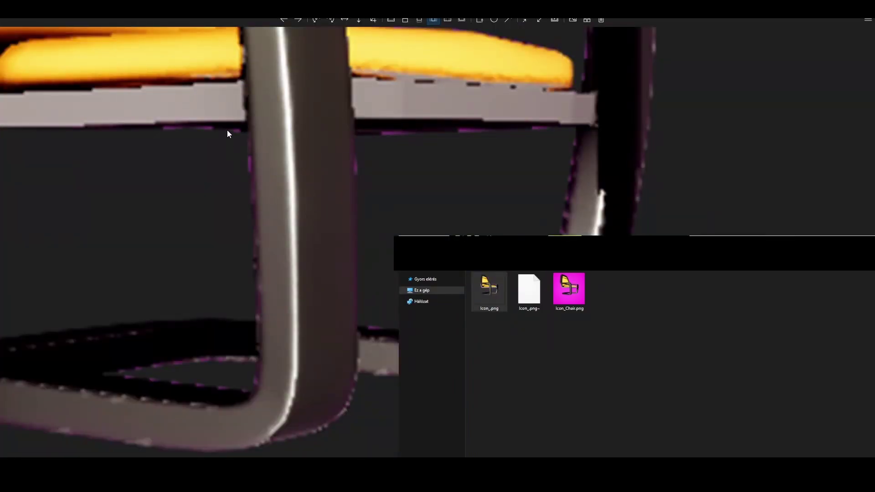
scroll(268, 255, "down", 3)
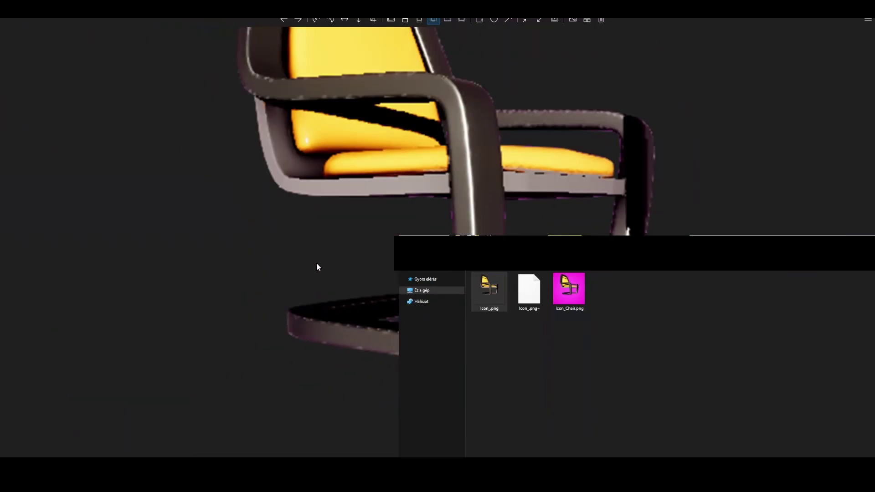
left_click_drag(430, 10, 0, 123)
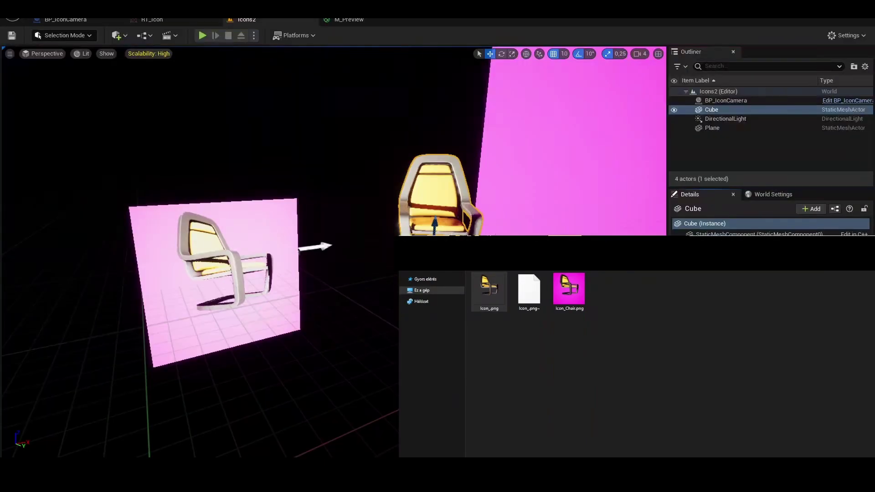
In Unreal Editor, move the magenta background Plane out of the icon camera's view and play the level to export the icon
left_click(713, 127)
key("f")
left_click_drag(336, 150, 335, 456)
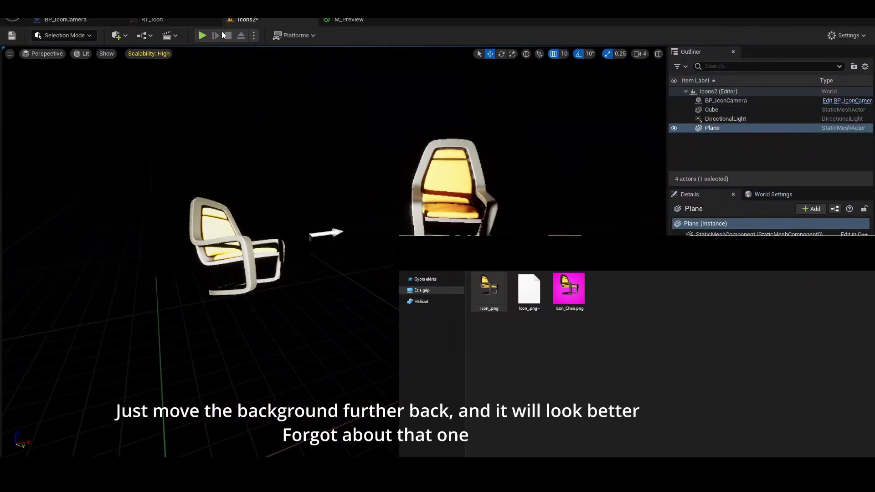
left_click(203, 35)
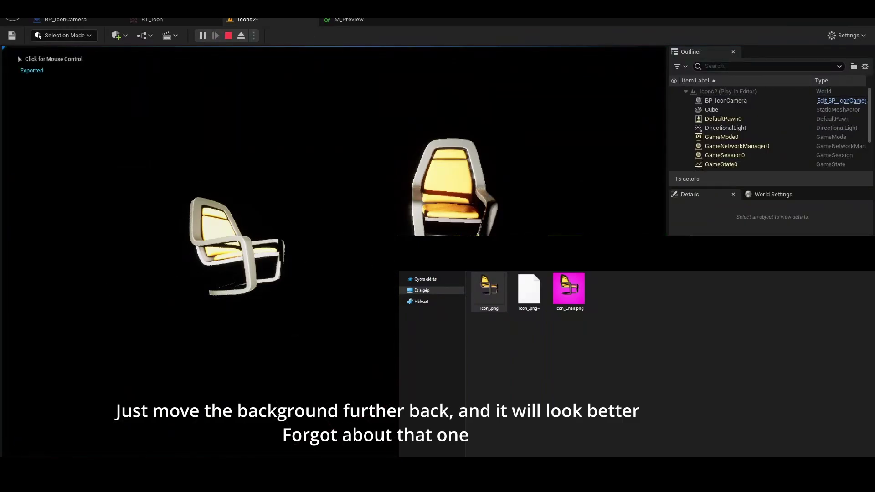
key("Escape")
Bring the magenta background Plane back into the icon camera's view and move it farther behind the chair
right_click_drag(298, 270, 276, 333)
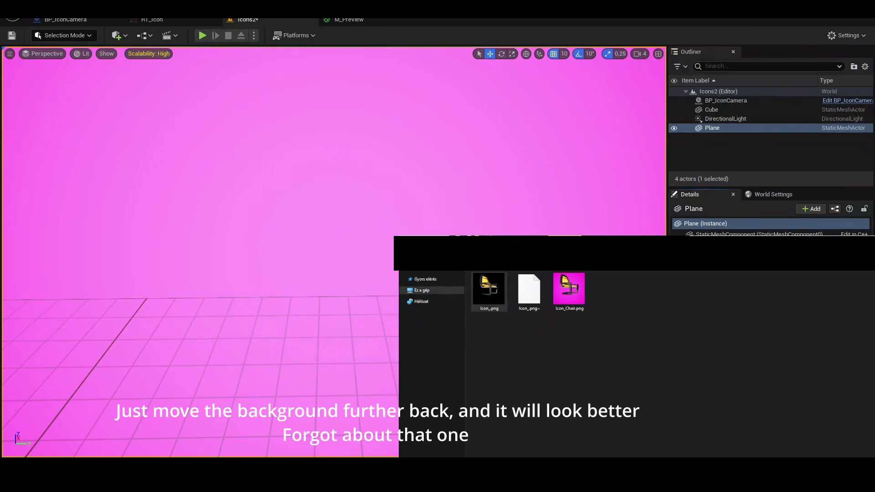
right_click_drag(373, 231, 255, 230)
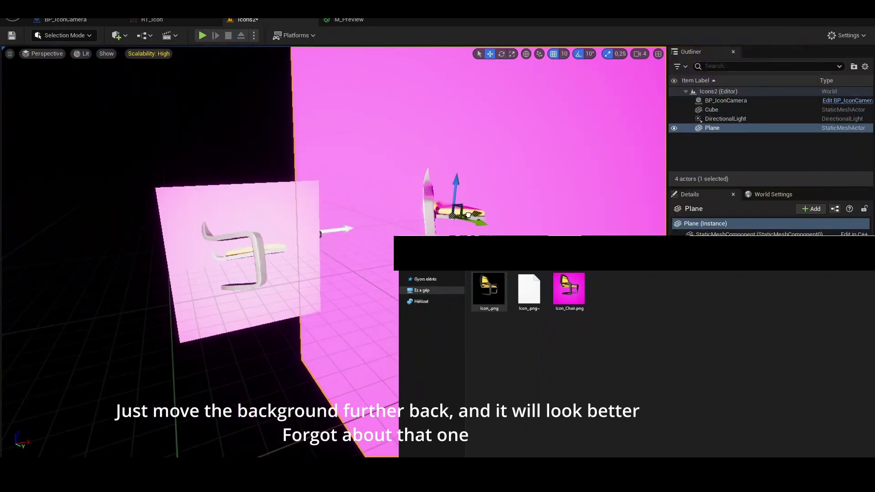
left_click_drag(468, 215, 662, 183)
right_click_drag(662, 182, 730, 196)
Switch to Krita and insert Icon_Chair.png into the open Icon_.png document as a new layer
left_click_drag(0, 23, 355, 127)
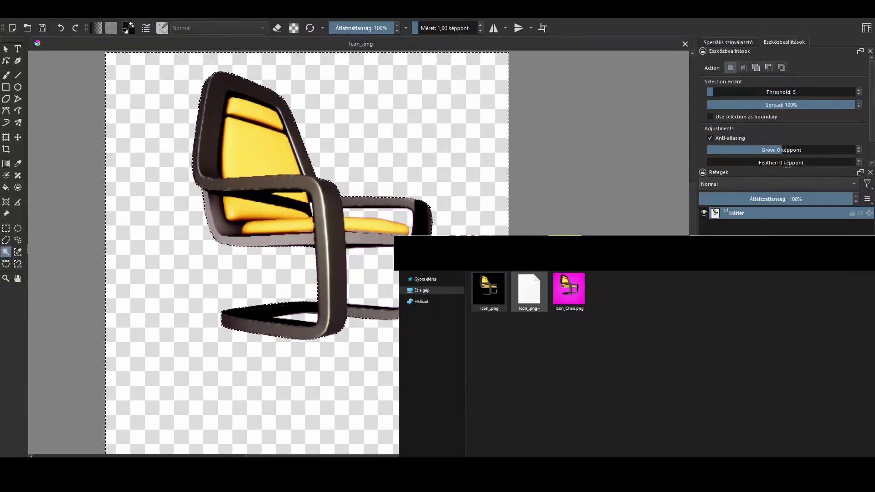
left_click_drag(569, 289, 198, 136)
left_click_drag(181, 197, 182, 198)
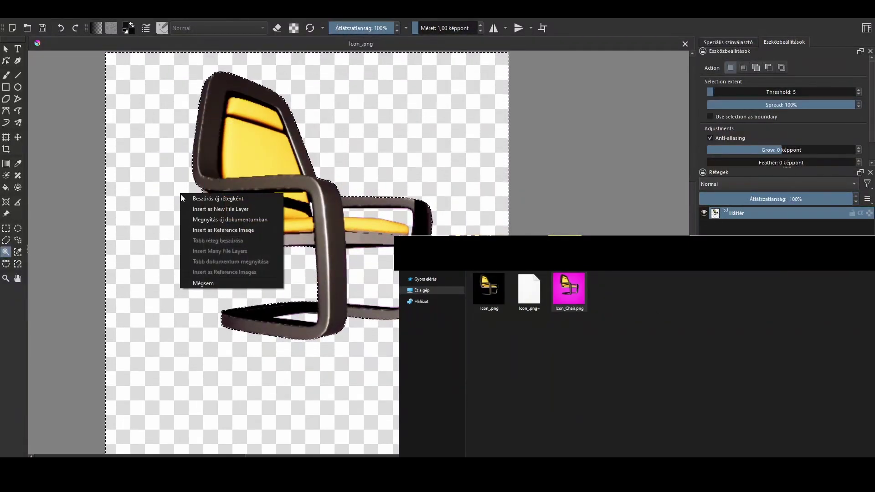
left_click(206, 200)
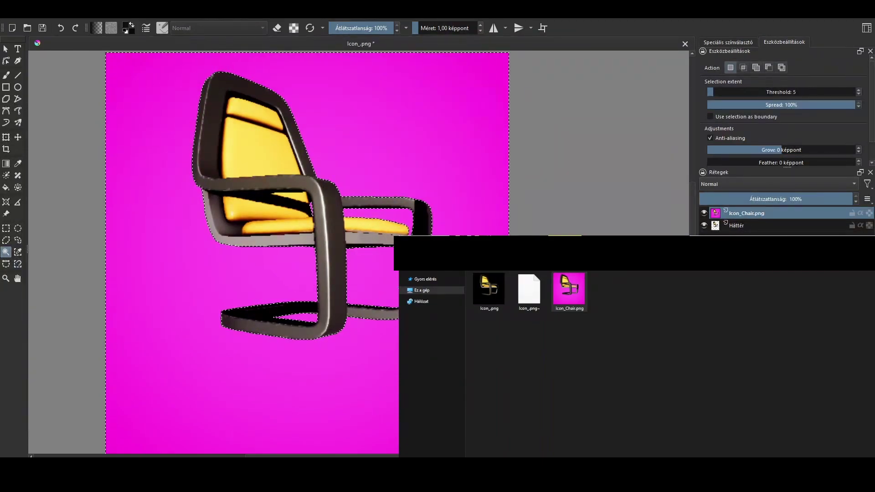
Insert Icon_.png as a new layer above Icon_Chair.png and delete its black background using the existing selection
left_click_drag(489, 289, 403, 222)
left_click(456, 224)
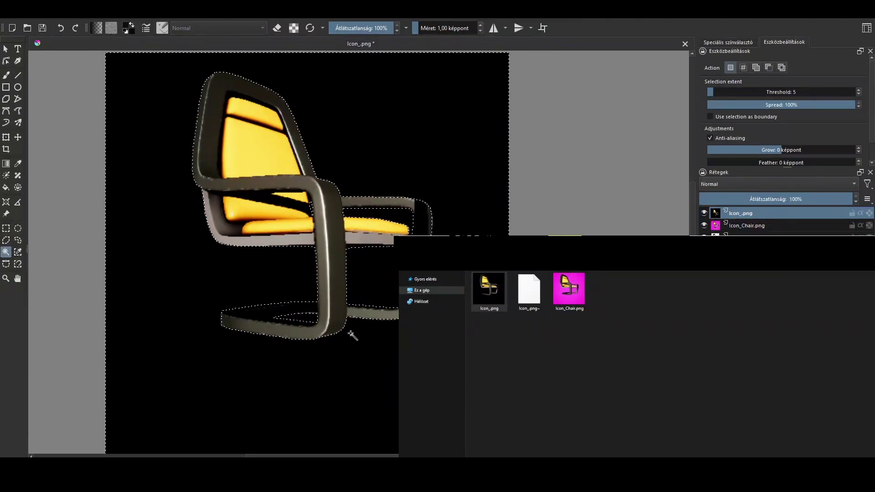
key("Delete")
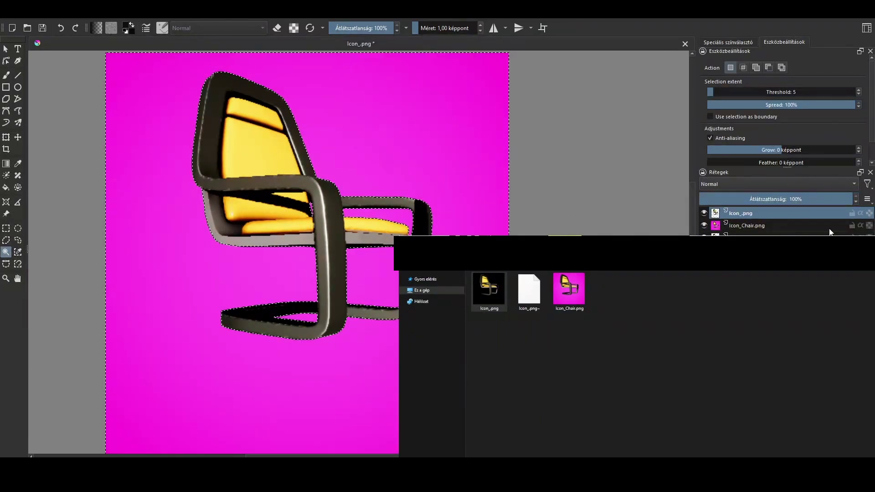
Hide the Icon_Chair.png layer and inspect the edges of the cut-out chair at the back, armrests, legs and base
left_click(704, 225)
scroll(321, 128, "up", 8)
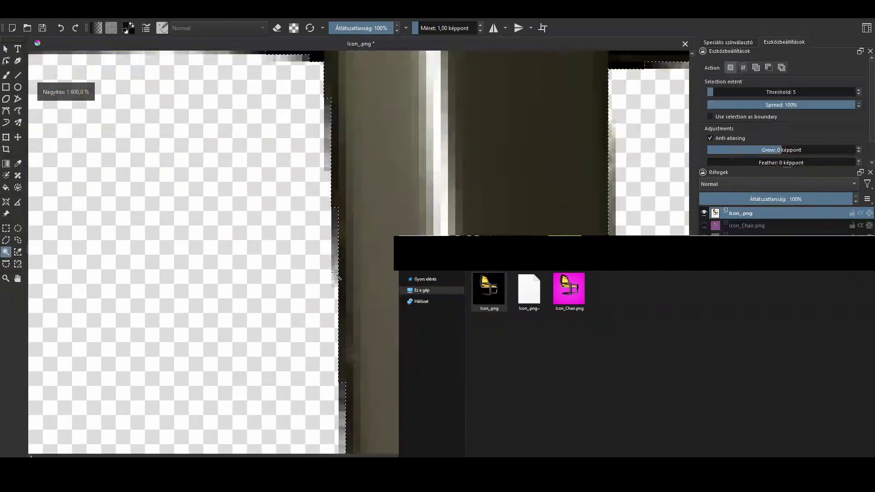
scroll(386, 263, "down", 3)
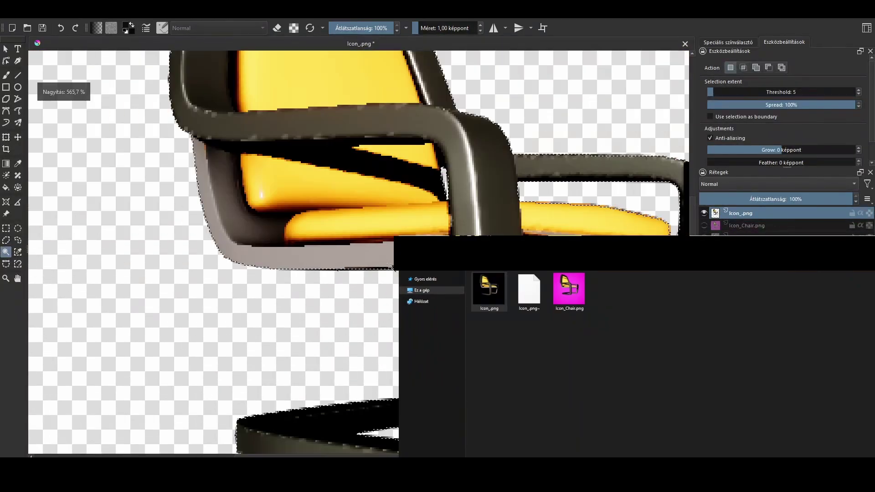
middle_click_drag(223, 194, 307, 387)
middle_click_drag(544, 221, 157, 40)
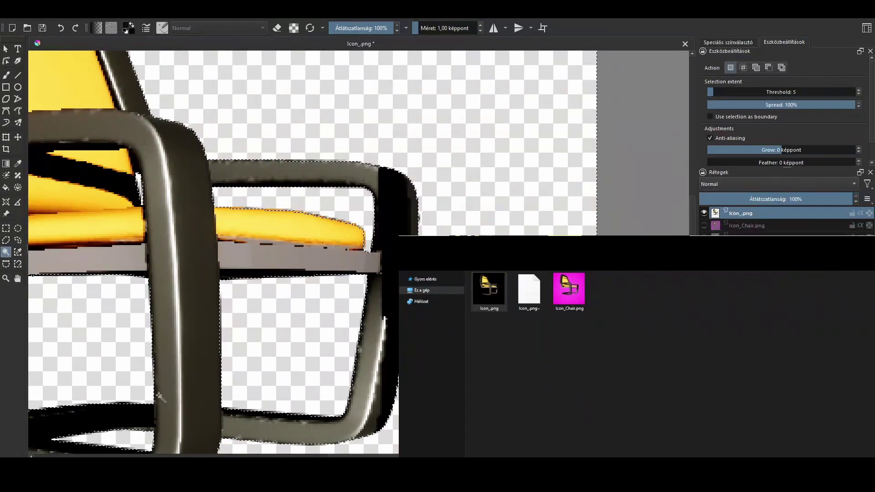
middle_click_drag(172, 407, 237, 377)
scroll(242, 344, "down", 3)
scroll(205, 349, "up", 4)
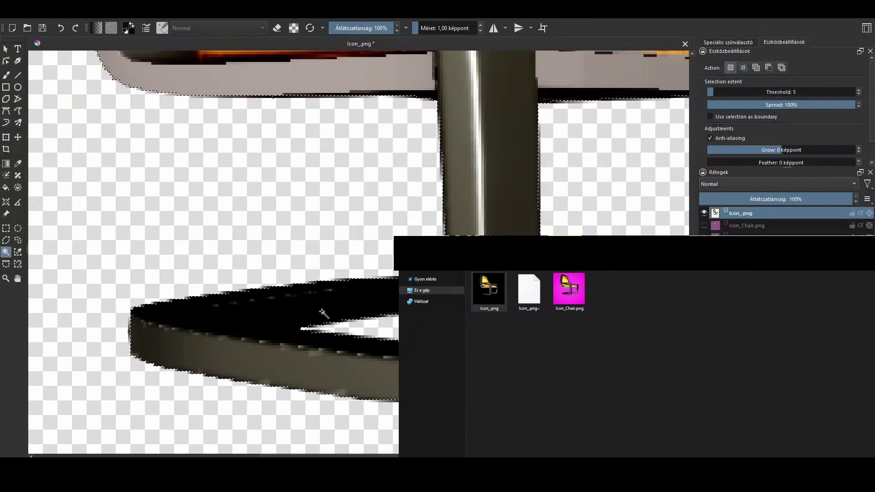
scroll(364, 307, "down", 4)
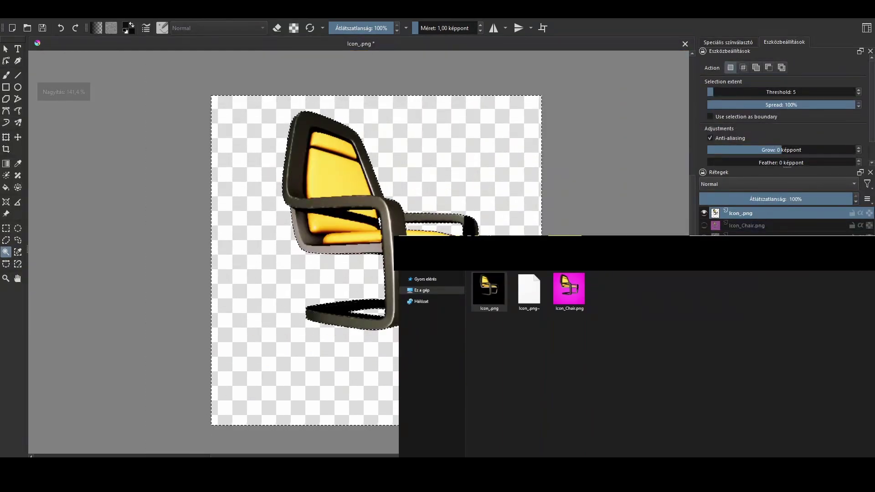
Switch to Unreal Editor, add a Point Light to the Icons2 level and move it between the icon camera and the chair
key("alt+Tab")
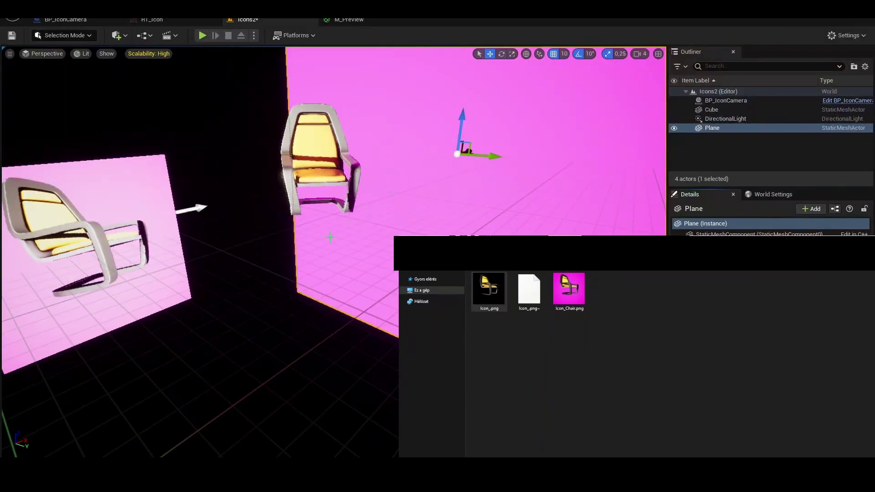
right_click_drag(352, 207, 283, 233)
left_click(471, 104)
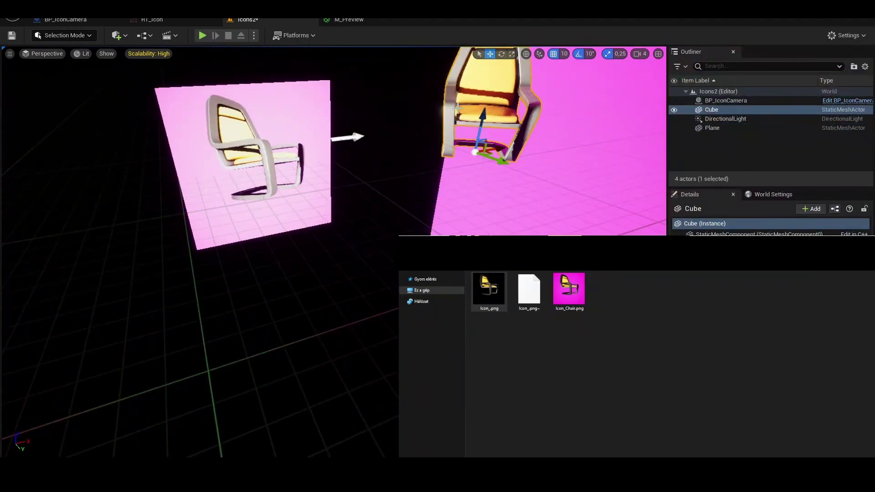
right_click_drag(471, 105, 490, 48)
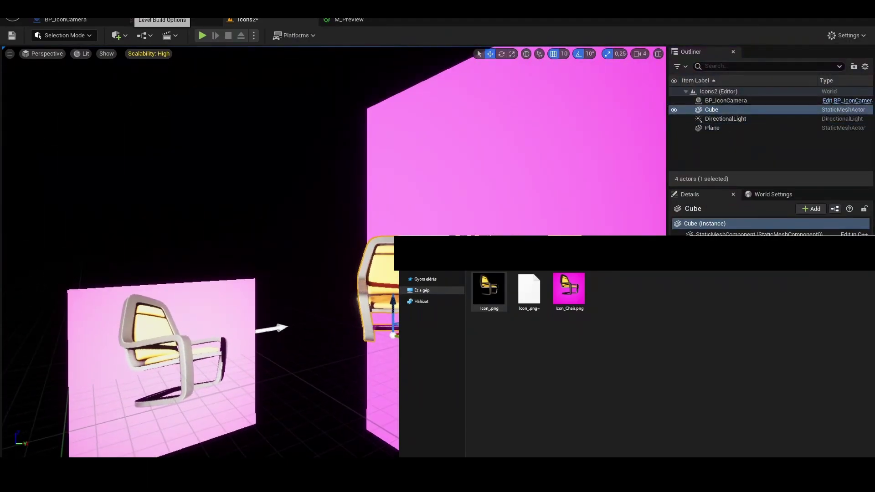
left_click(117, 36)
mouse_move(145, 125)
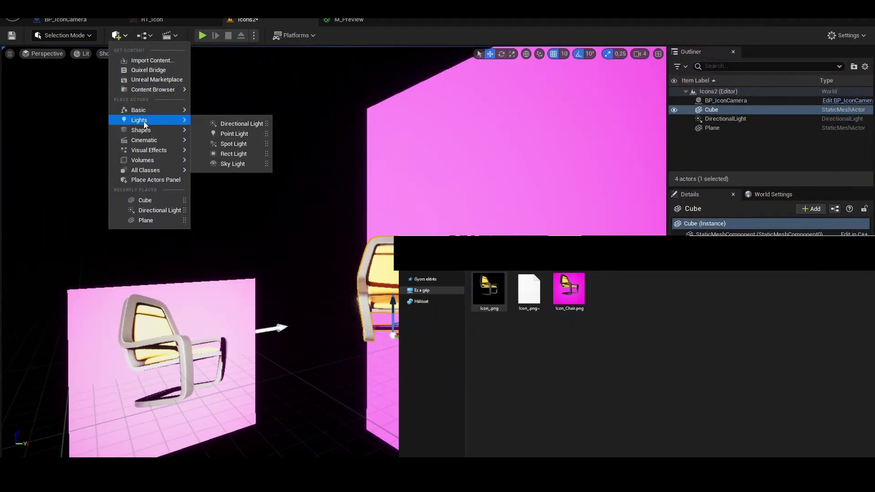
left_click(250, 134)
right_click_drag(264, 157, 301, 183)
left_click_drag(262, 193, 509, 211)
right_click_drag(509, 212, 374, 237)
left_click_drag(638, 174, 357, 185)
In BP_IconCamera, set the projection type of SceneCaptureComponent2D to Orthographic and check the RT_Icon render target
left_click(83, 20)
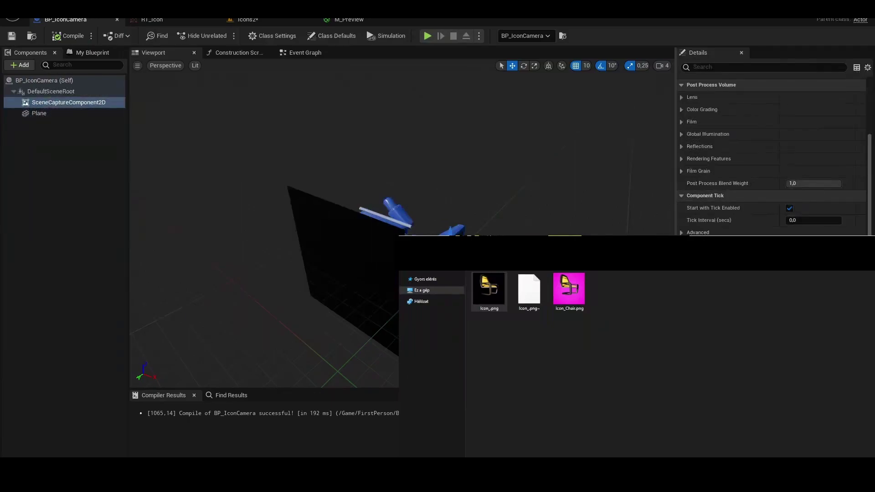
scroll(770, 155, "up", 4)
scroll(807, 234, "up", 3)
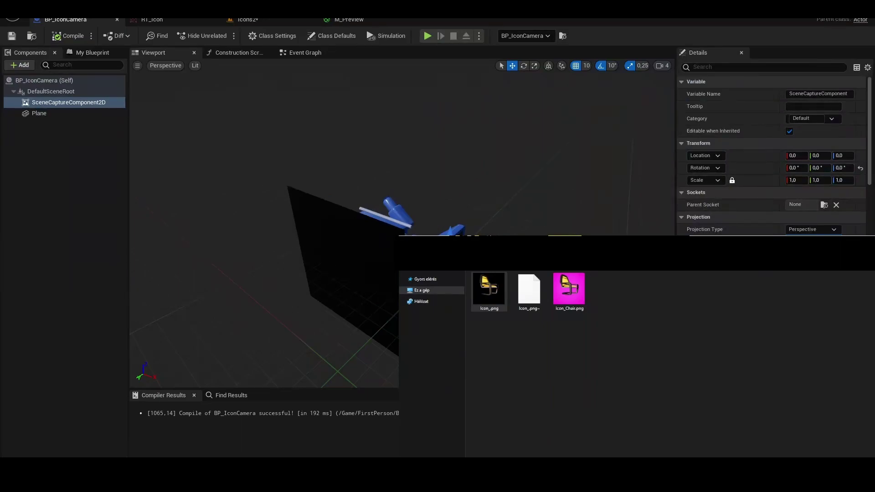
left_click(803, 249)
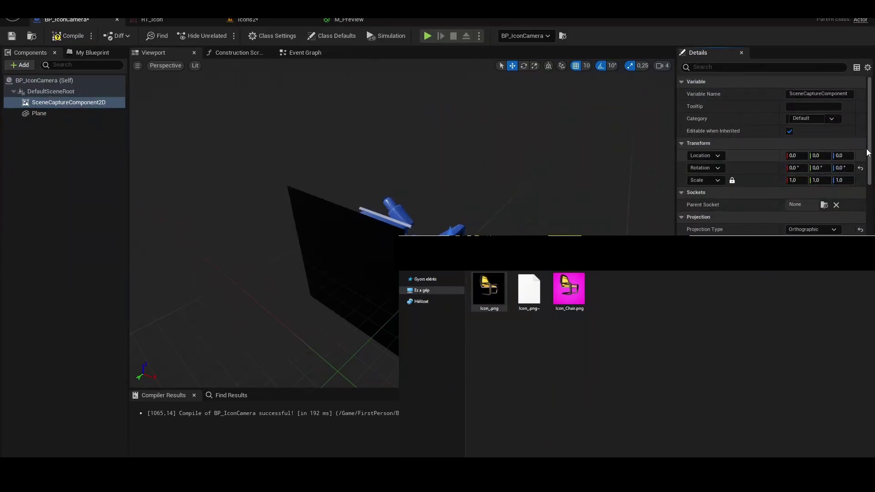
scroll(775, 155, "down", 10)
scroll(775, 155, "up", 10)
left_click(163, 21)
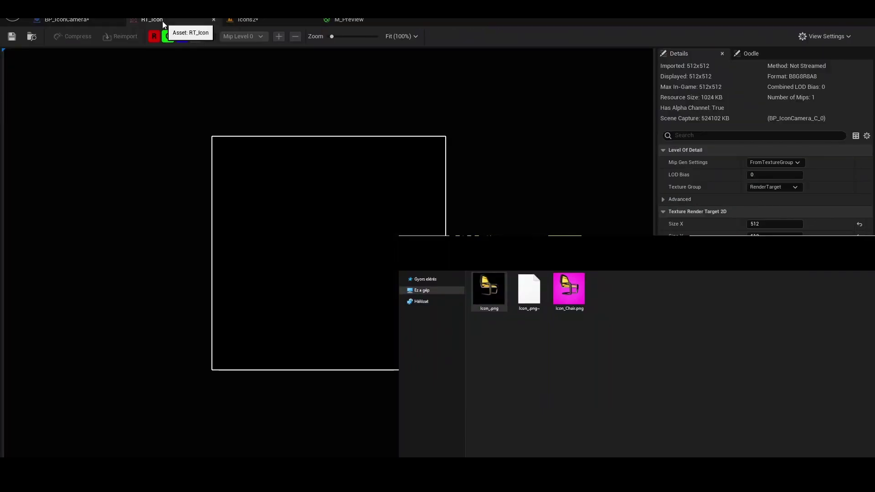
Open the M_Chair material of the chair in Icons2, move the Base Color connection to Emissive Color and apply the change
left_click(283, 18)
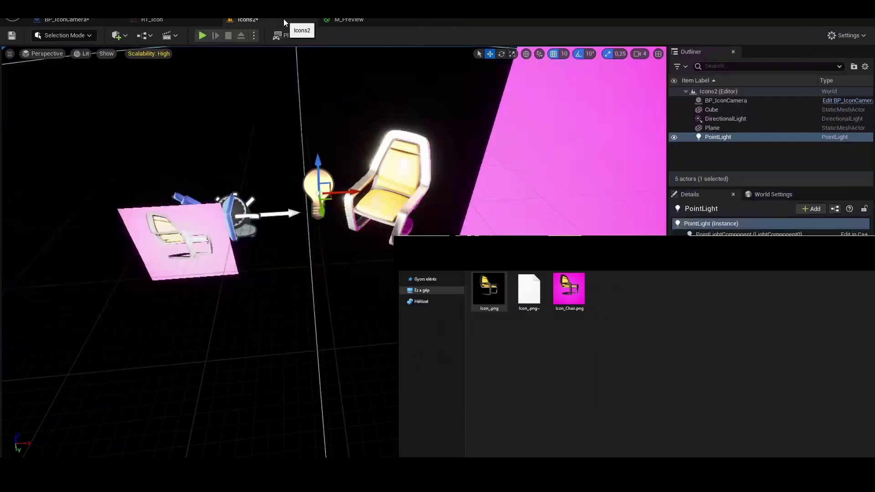
left_click(405, 190)
key("ctrl+space")
double_click(310, 355)
scroll(403, 213, "up", 5)
right_click_drag(464, 223, 468, 214)
left_click_drag(441, 174, 442, 216, "ctrl")
left_click(179, 131)
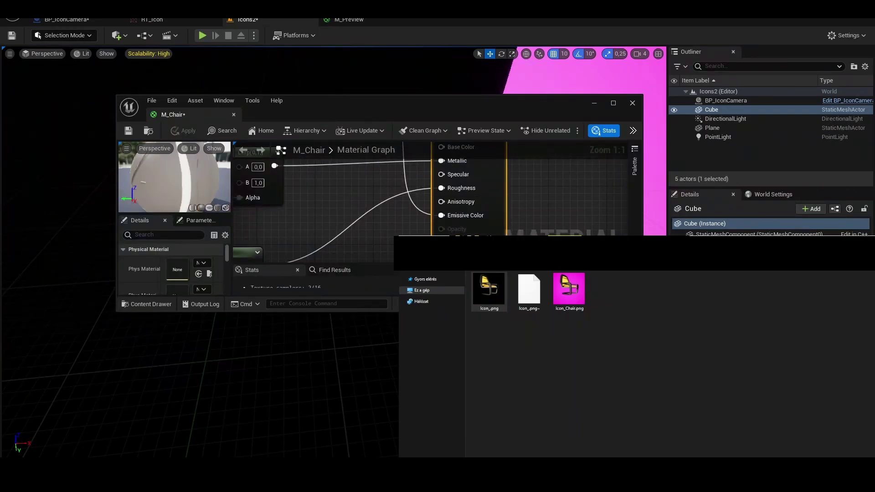
Move the M_Chair material editor window away from the level view and select the point light in front of the chair
right_click_drag(256, 365, 280, 365)
left_click_drag(378, 103, 422, 327)
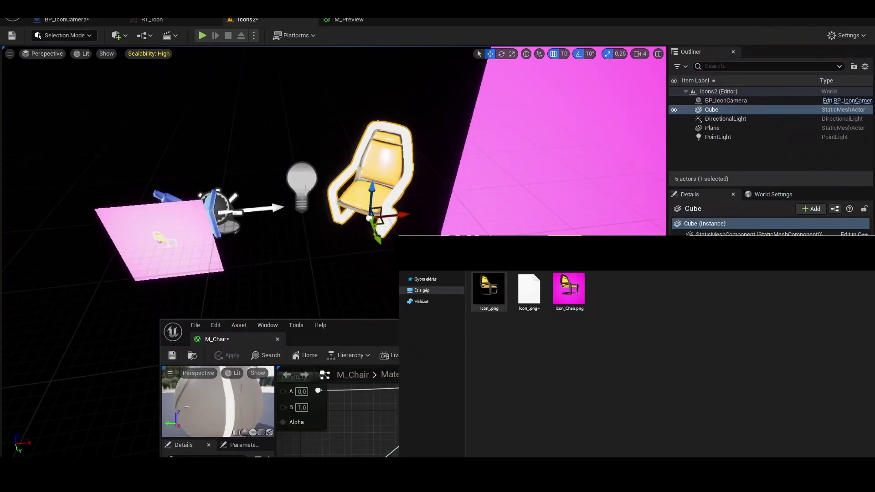
left_click(304, 185)
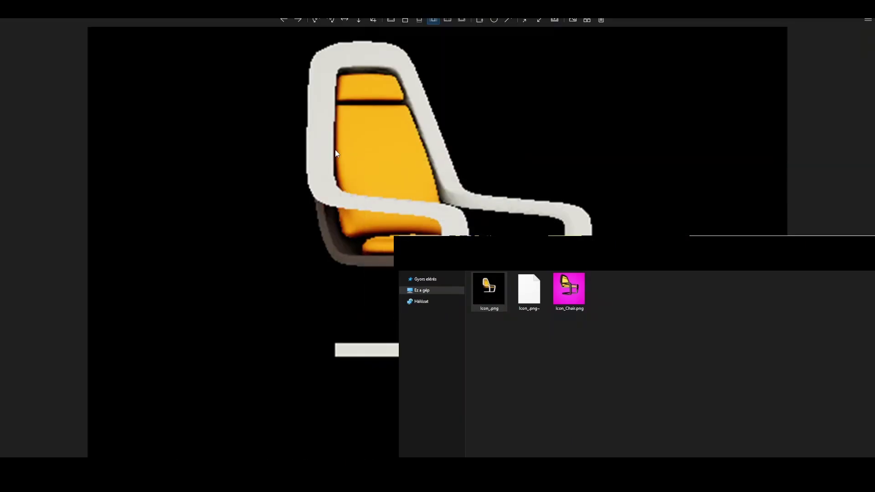